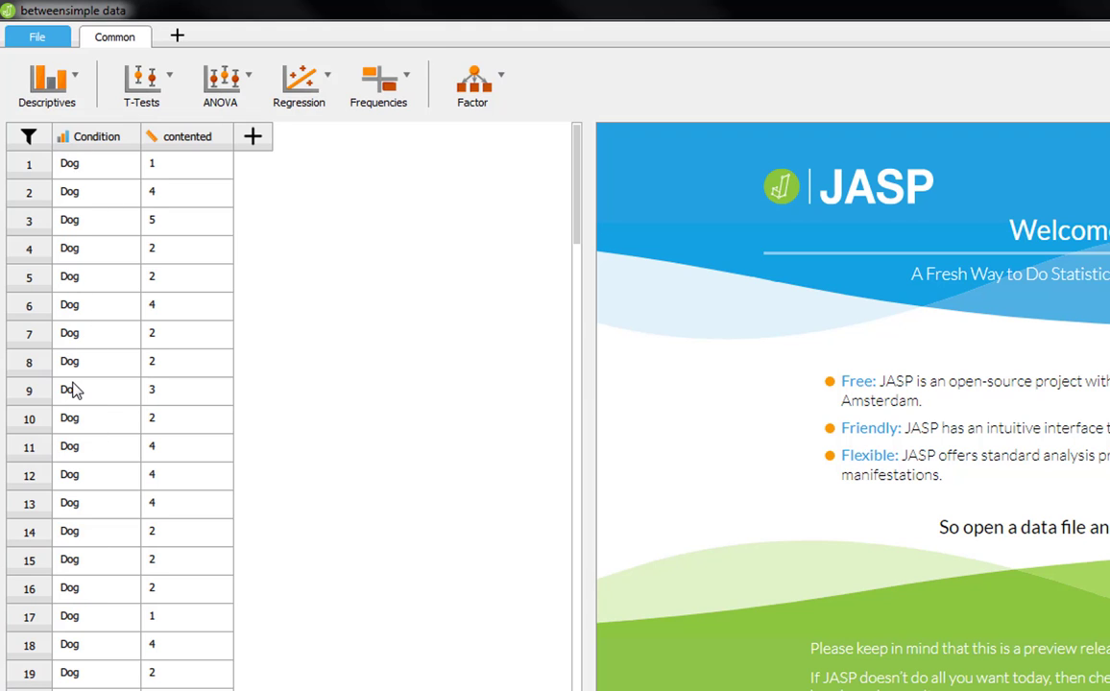
# Scroll up and down through the data grid to review the loaded data
pyautogui.scroll(-20, 72, 384)
pyautogui.scroll(-20, 73, 386)
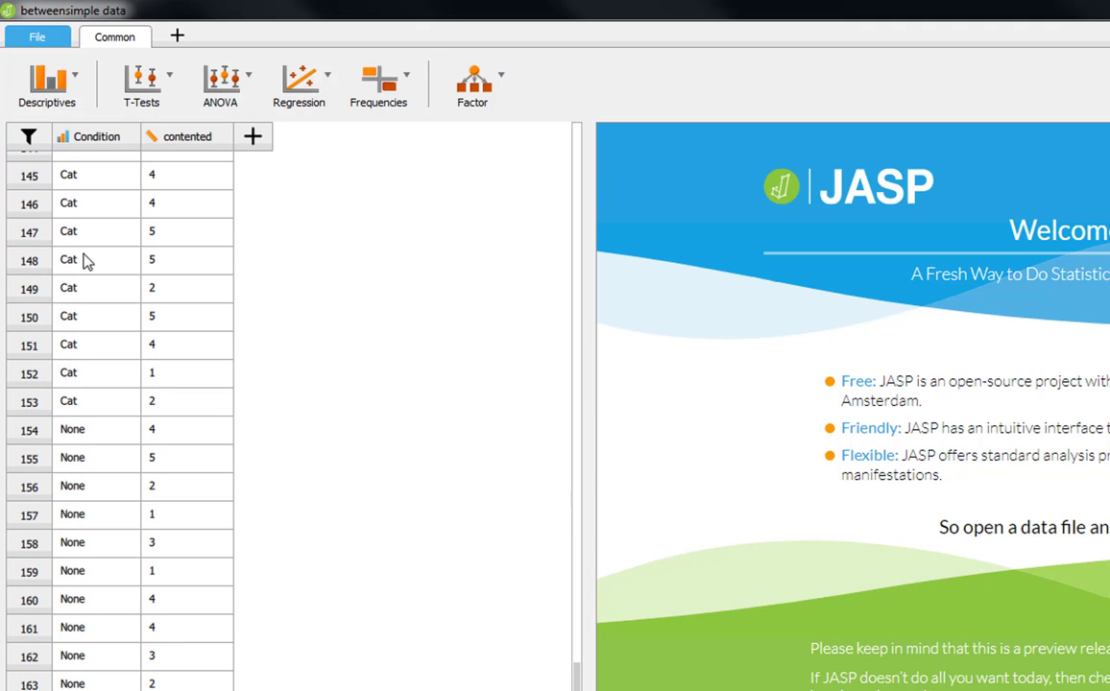
pyautogui.scroll(10, 79, 317)
pyautogui.scroll(-20, 79, 346)
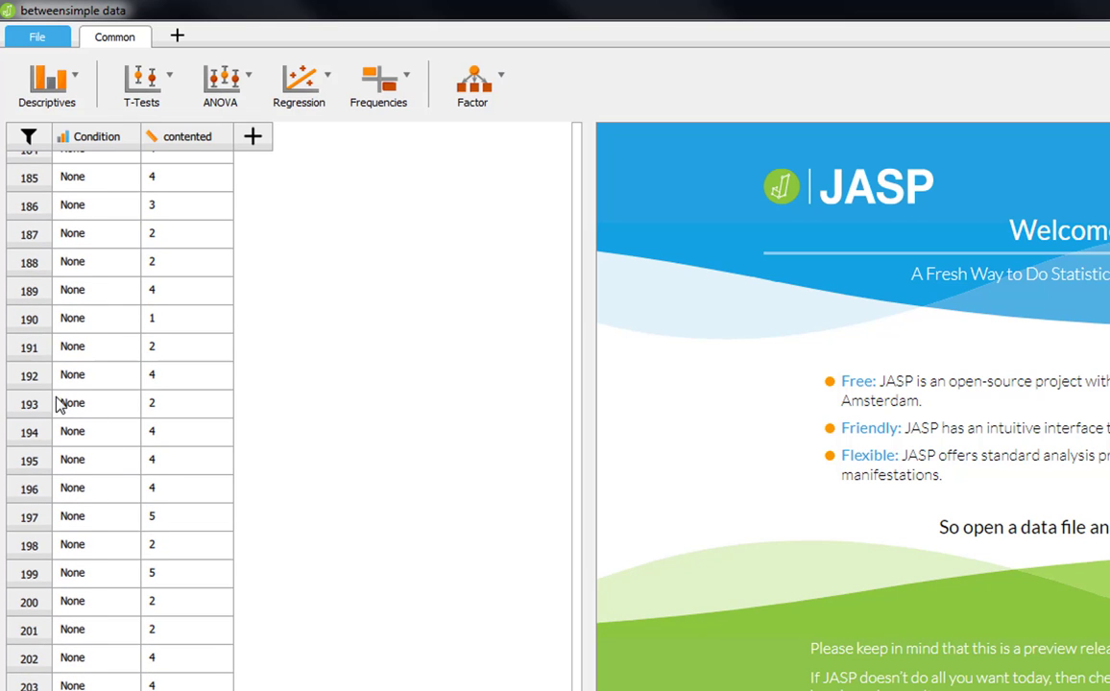
pyautogui.scroll(20, 55, 422)
pyautogui.scroll(20, 54, 436)
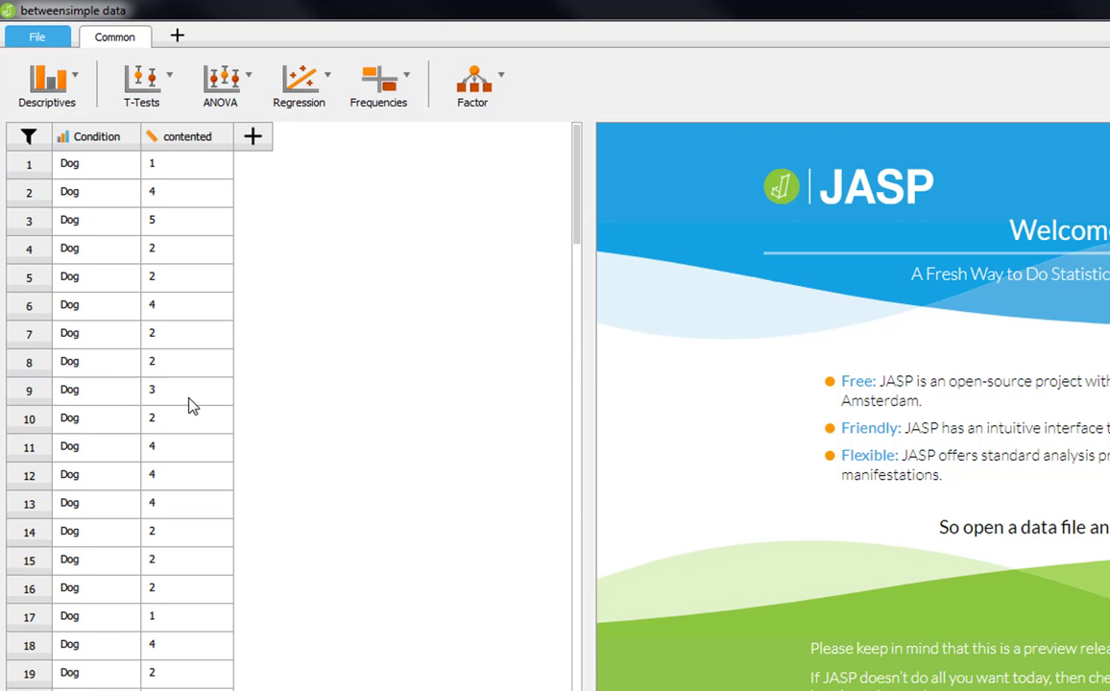
pyautogui.scroll(-20, 193, 404)
pyautogui.scroll(-15, 189, 412)
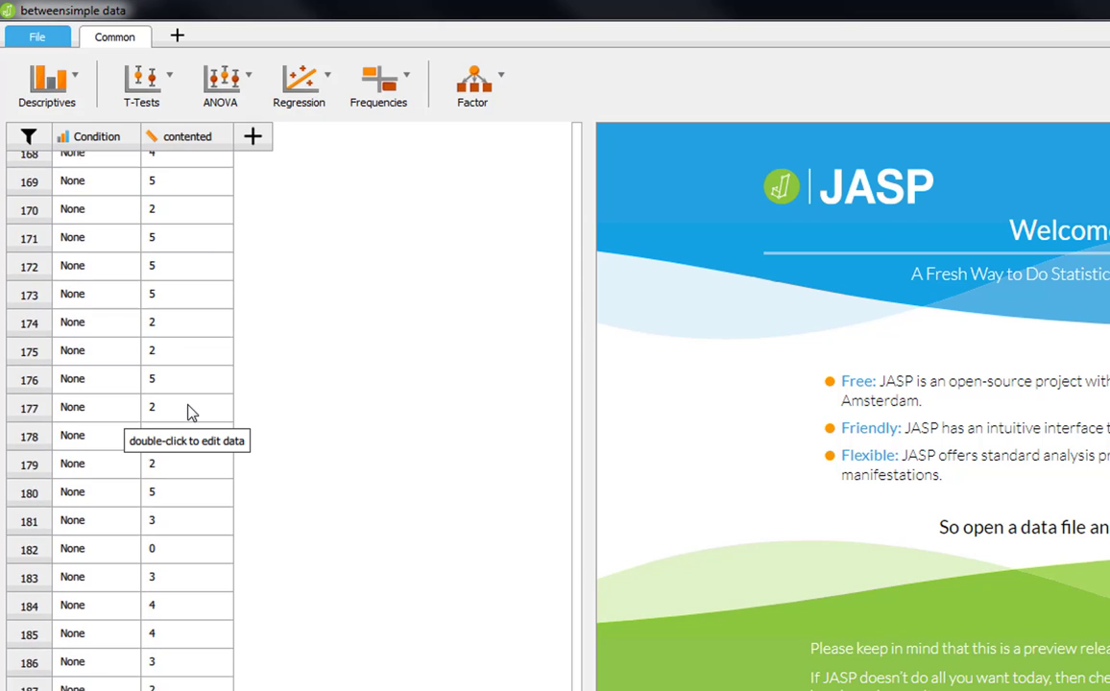
pyautogui.scroll(20, 189, 411)
pyautogui.scroll(20, 189, 410)
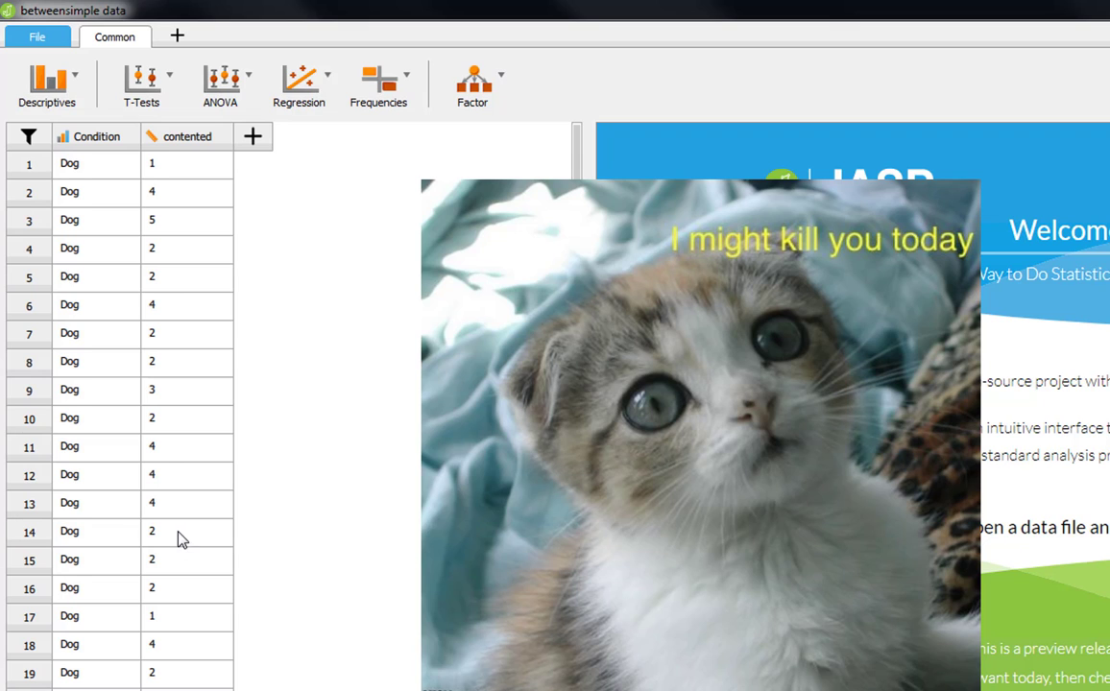
pyautogui.scroll(-5, 177, 537)
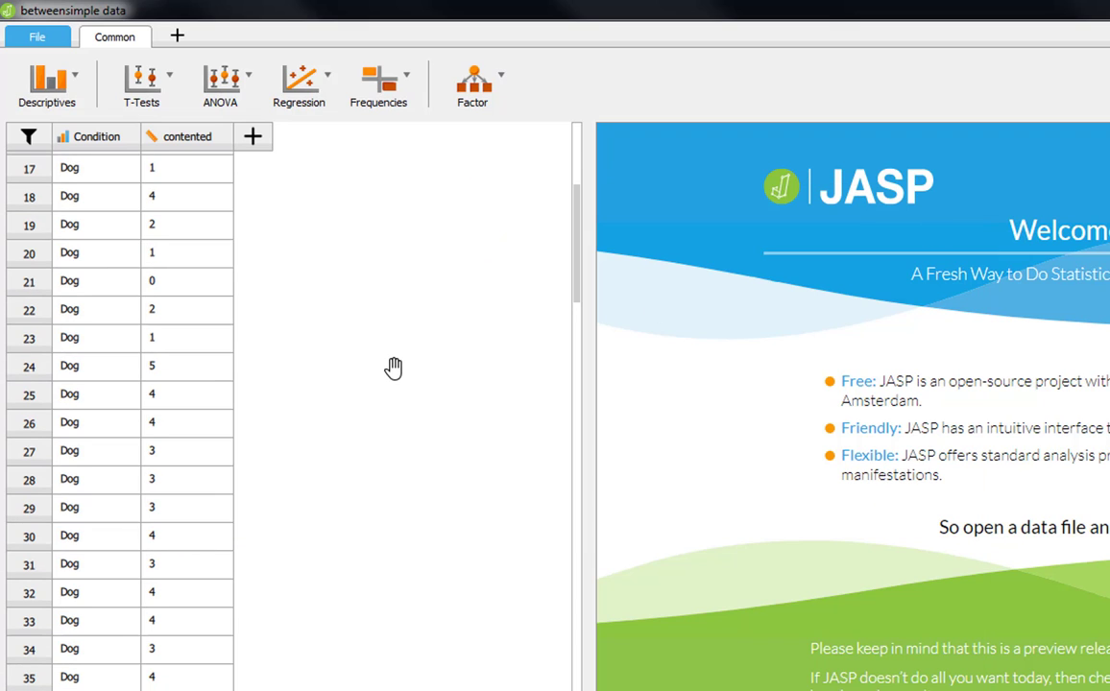
pyautogui.scroll(5, 393, 368)
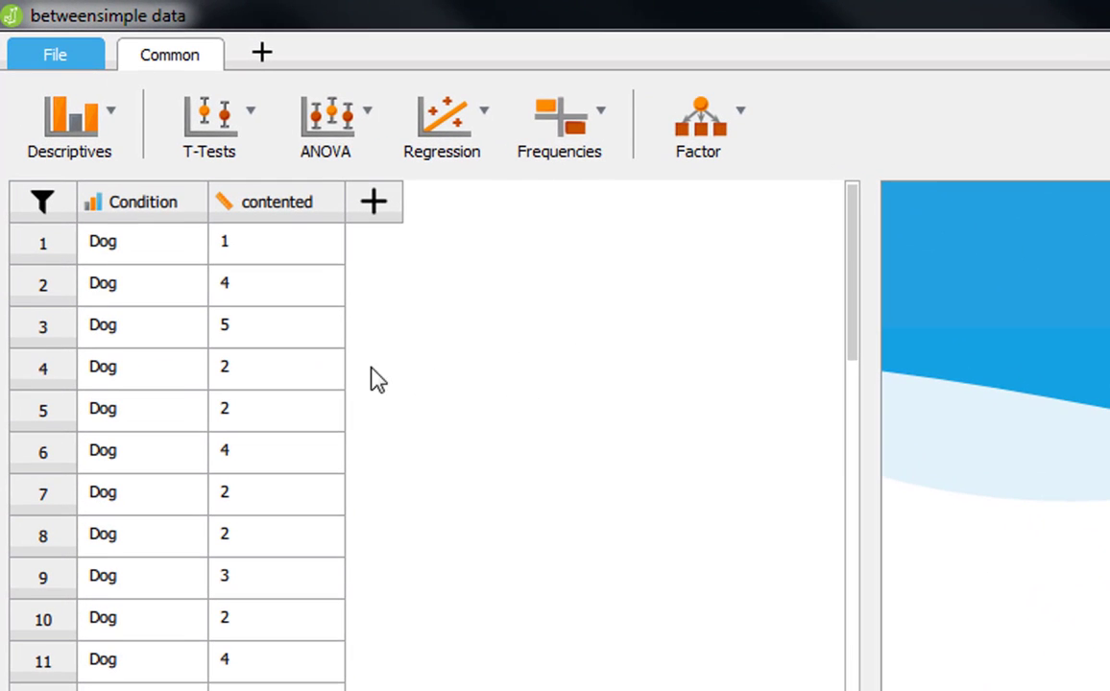
# Start a standard ANOVA and collapse the data grid so the options and results fill the window
pyautogui.click(334, 132)
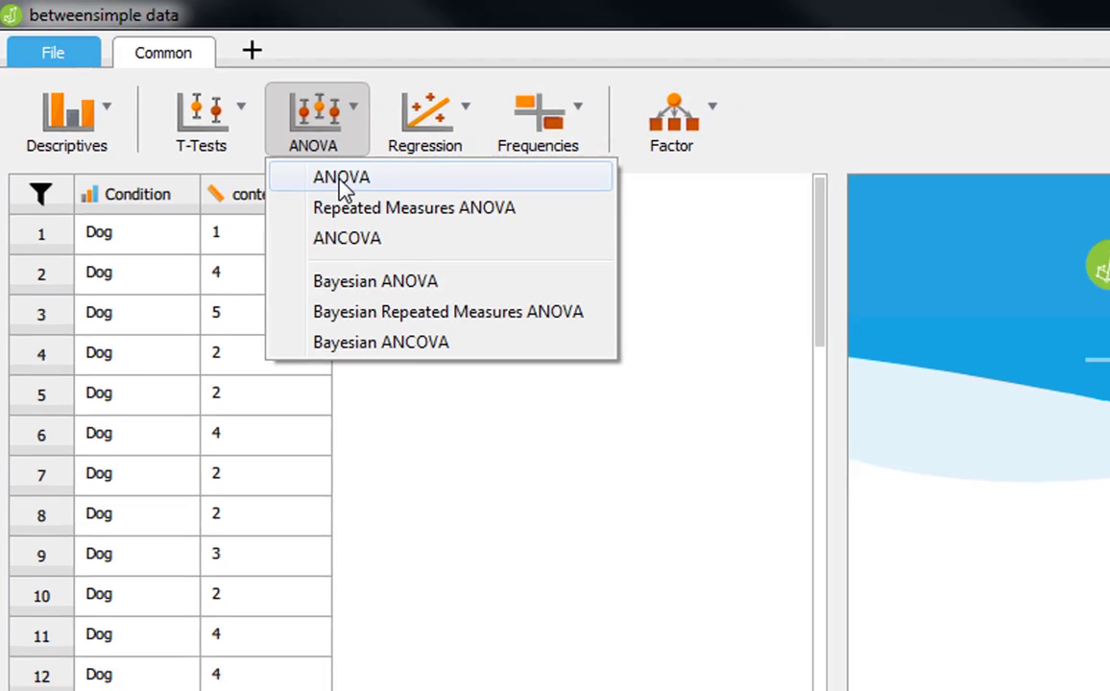
pyautogui.click(341, 183)
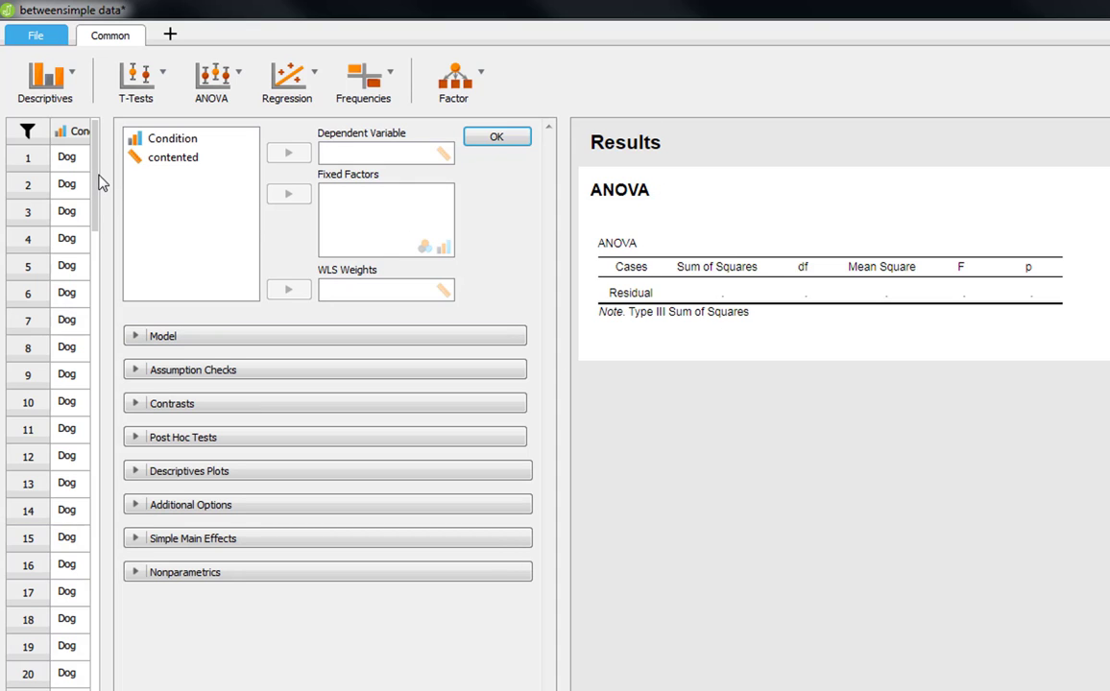
pyautogui.moveTo(106, 185); pyautogui.dragTo(2, 196)
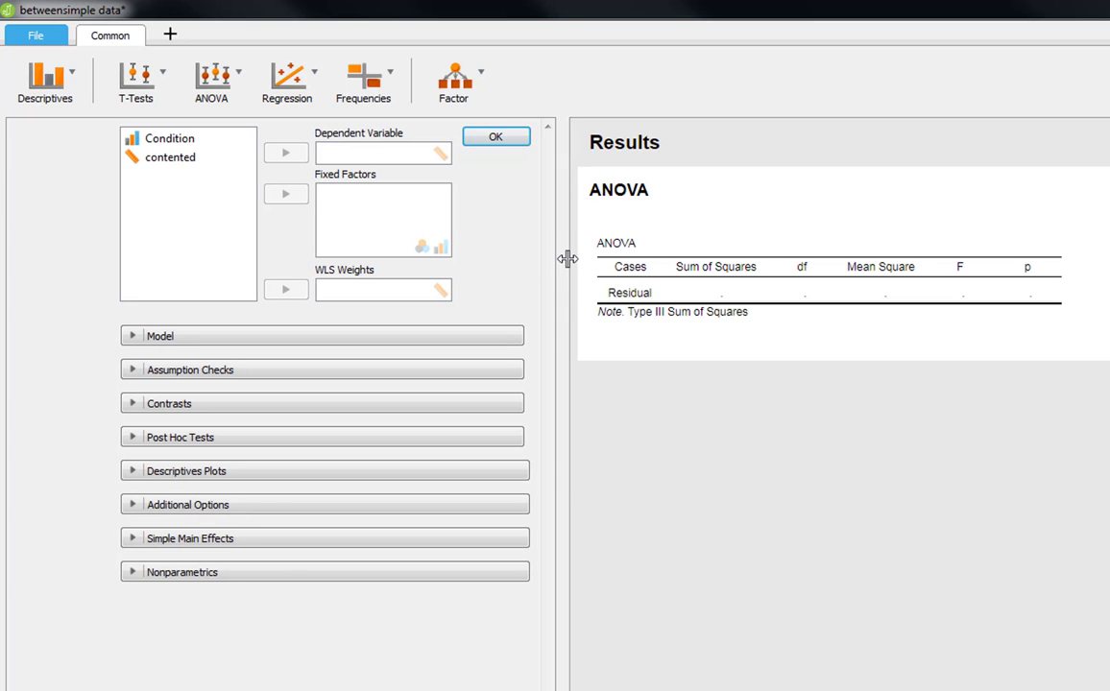
pyautogui.moveTo(565, 257); pyautogui.dragTo(411, 263)
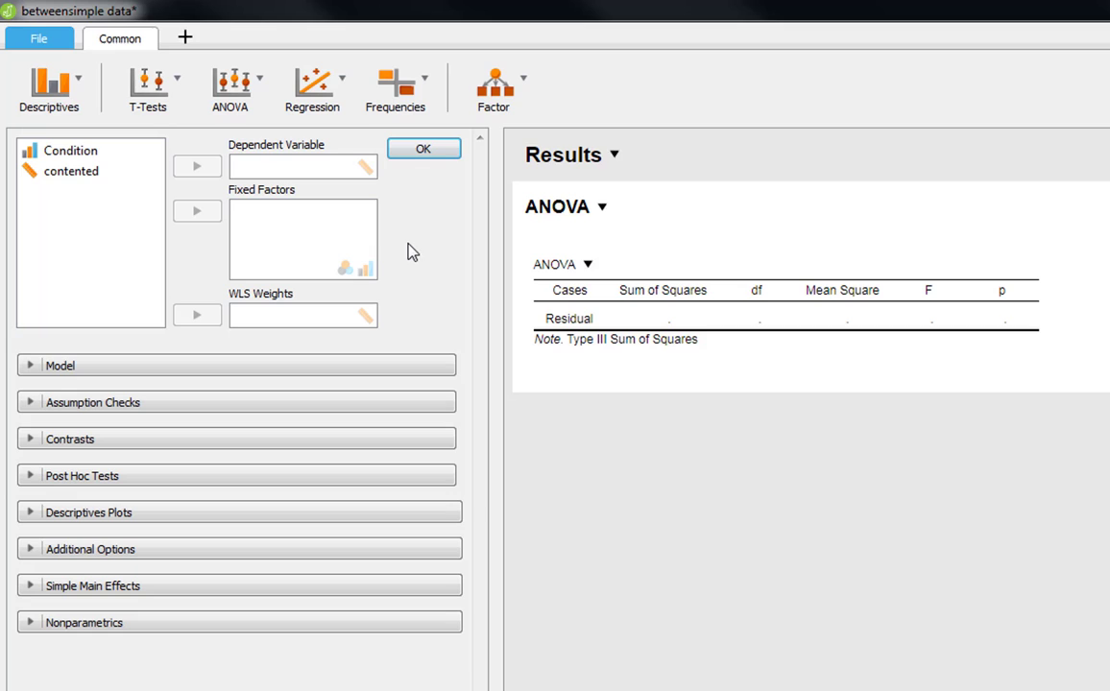
# Set Condition as the fixed factor and contented as the dependent variable, then expand Assumption Checks
pyautogui.click(48, 151)
pyautogui.click(185, 211)
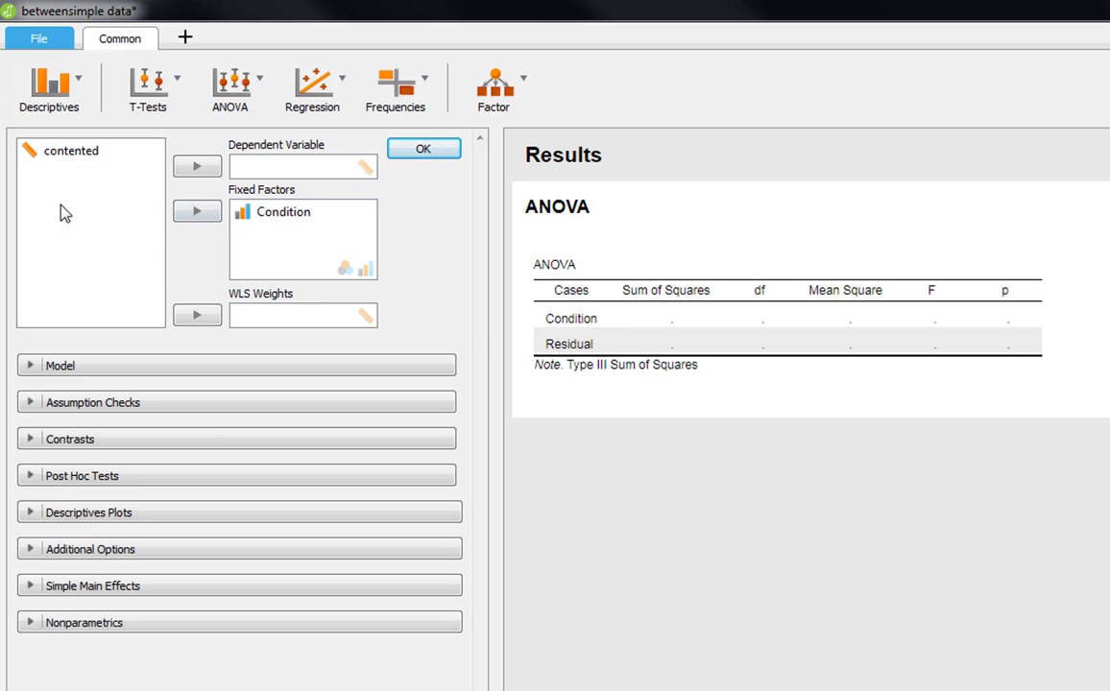
pyautogui.click(27, 153)
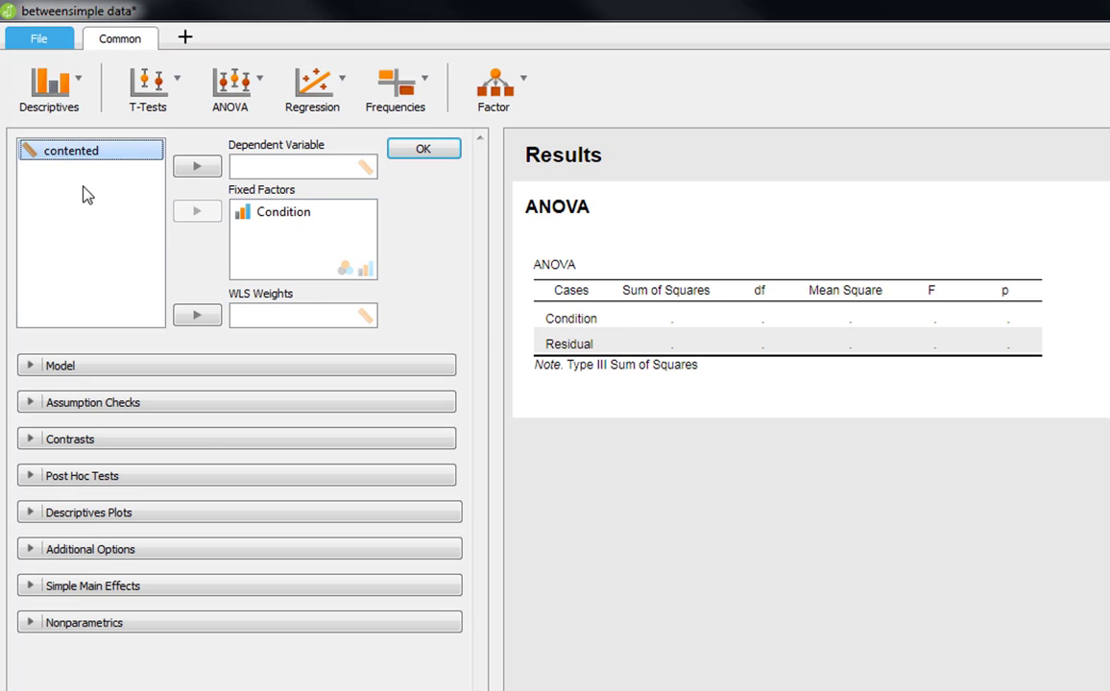
pyautogui.click(196, 167)
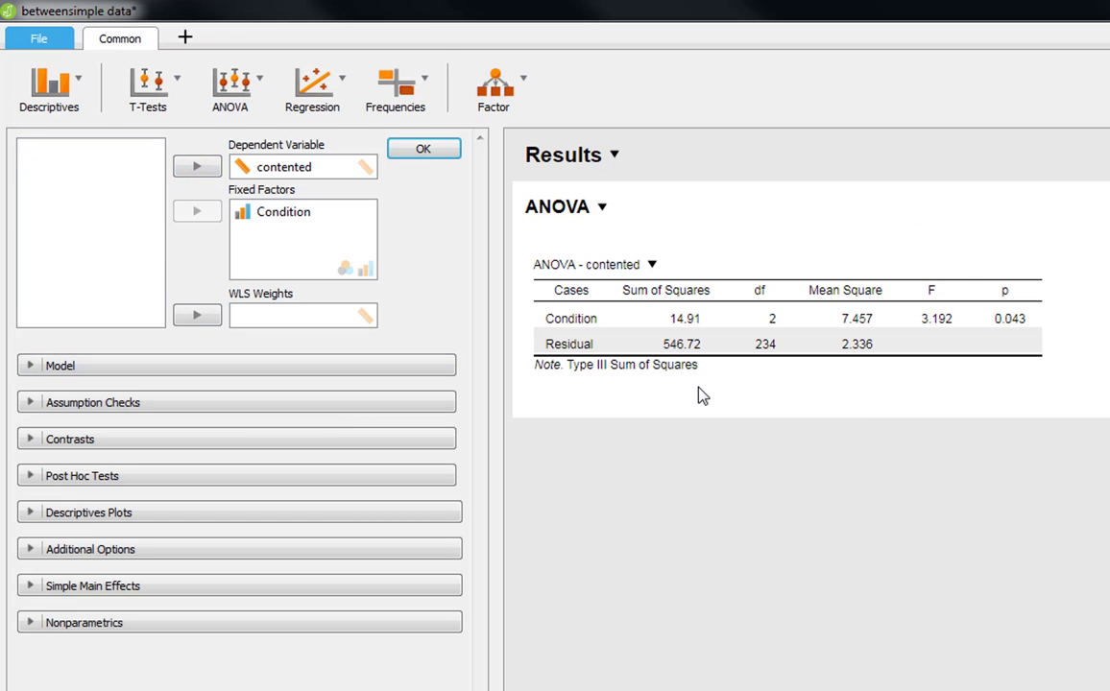
pyautogui.click(68, 407)
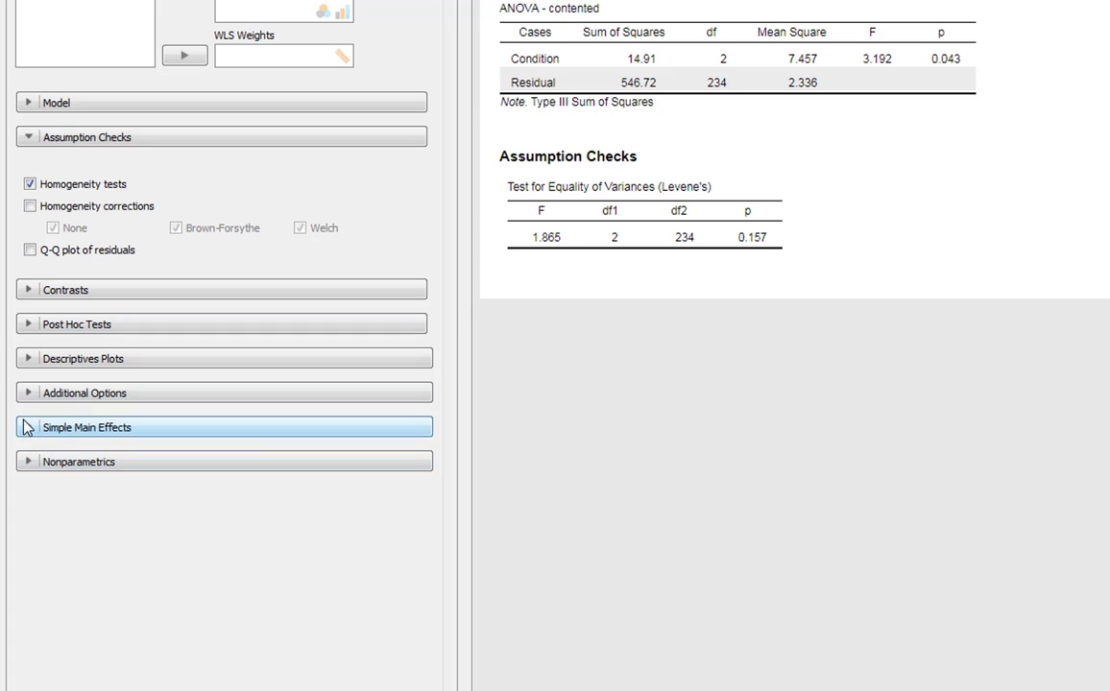
# Under Additional Options, enable η² effect size estimates, giving 0.027 for Condition
pyautogui.click(26, 394)
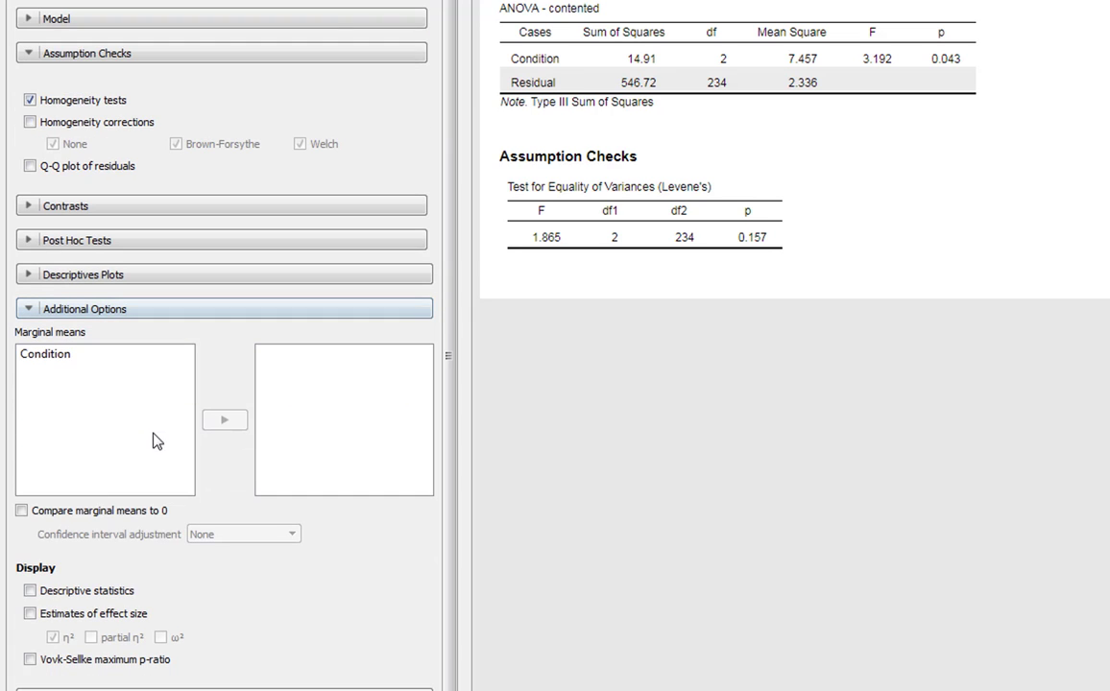
pyautogui.click(31, 616)
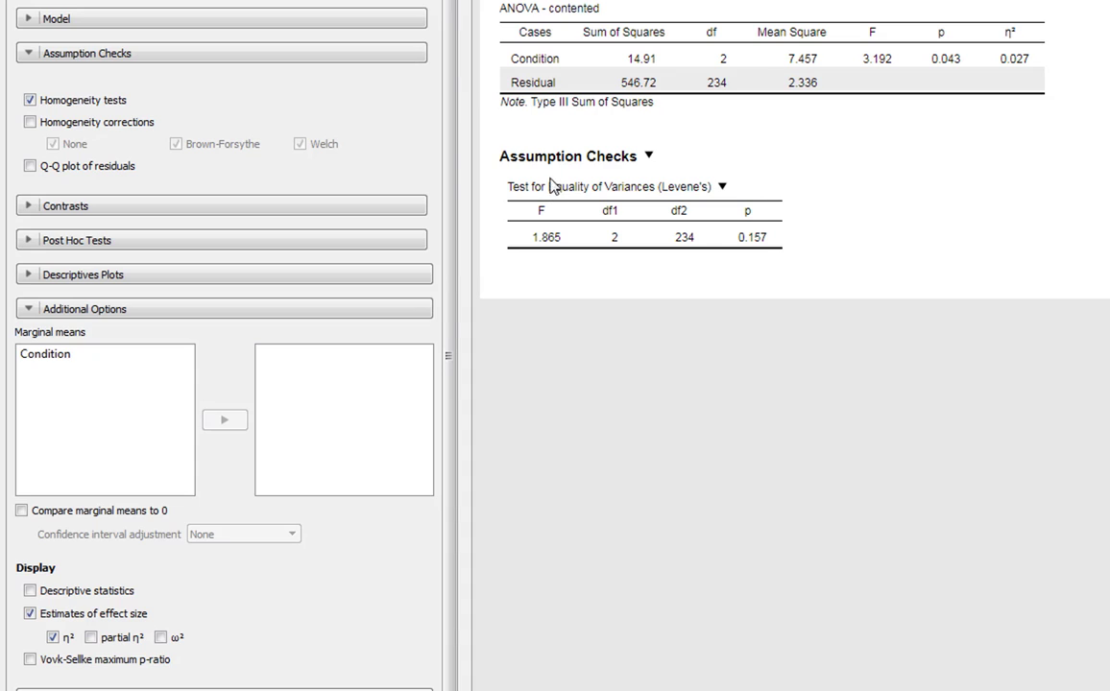
# Tick Descriptive statistics to list contented means for Dog (3.667), Cat (3.269) and None (3.060)
pyautogui.click(31, 593)
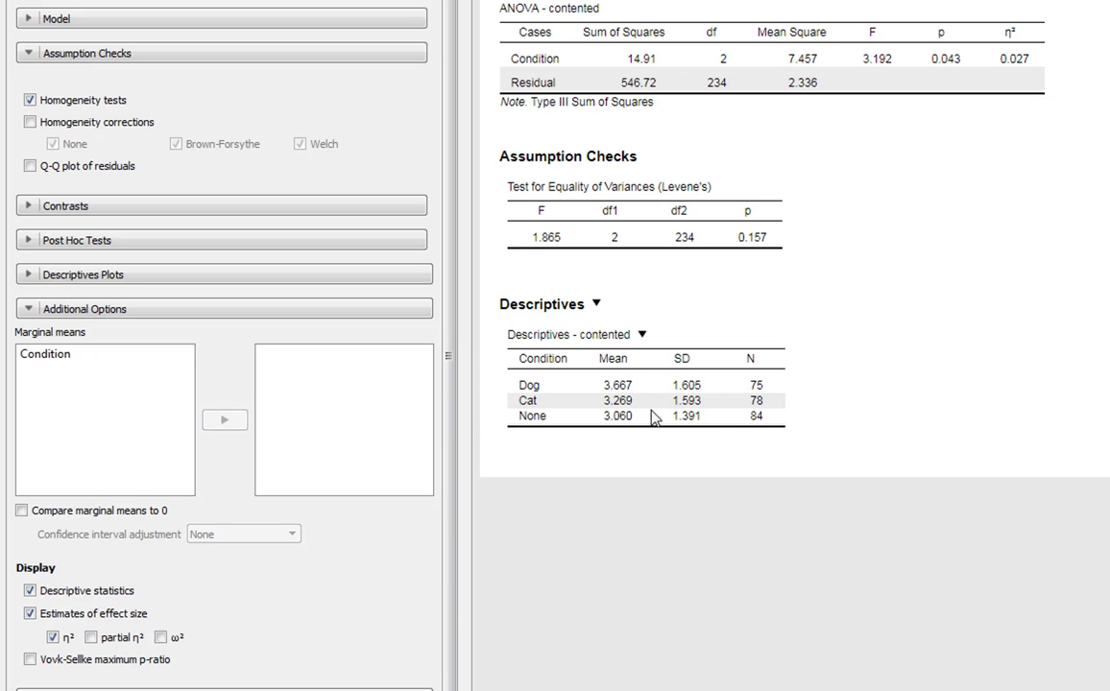
# Add Condition to Tukey post hoc tests, showing Dog–None significant at p = 0.035
pyautogui.click(34, 243)
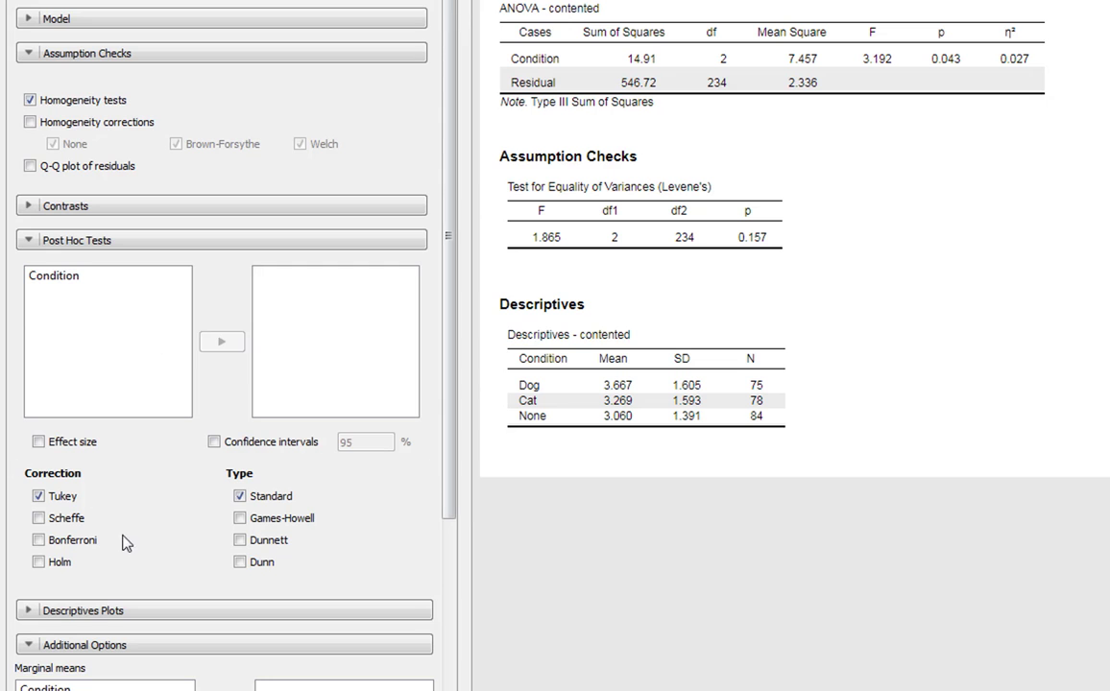
pyautogui.click(54, 281)
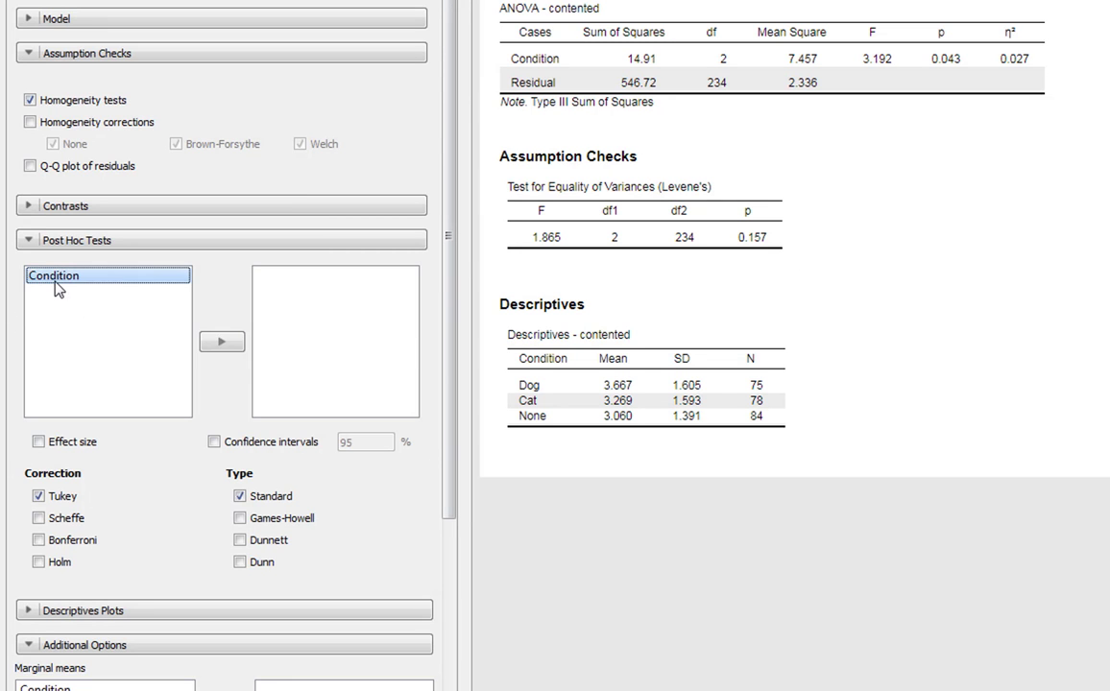
pyautogui.click(223, 344)
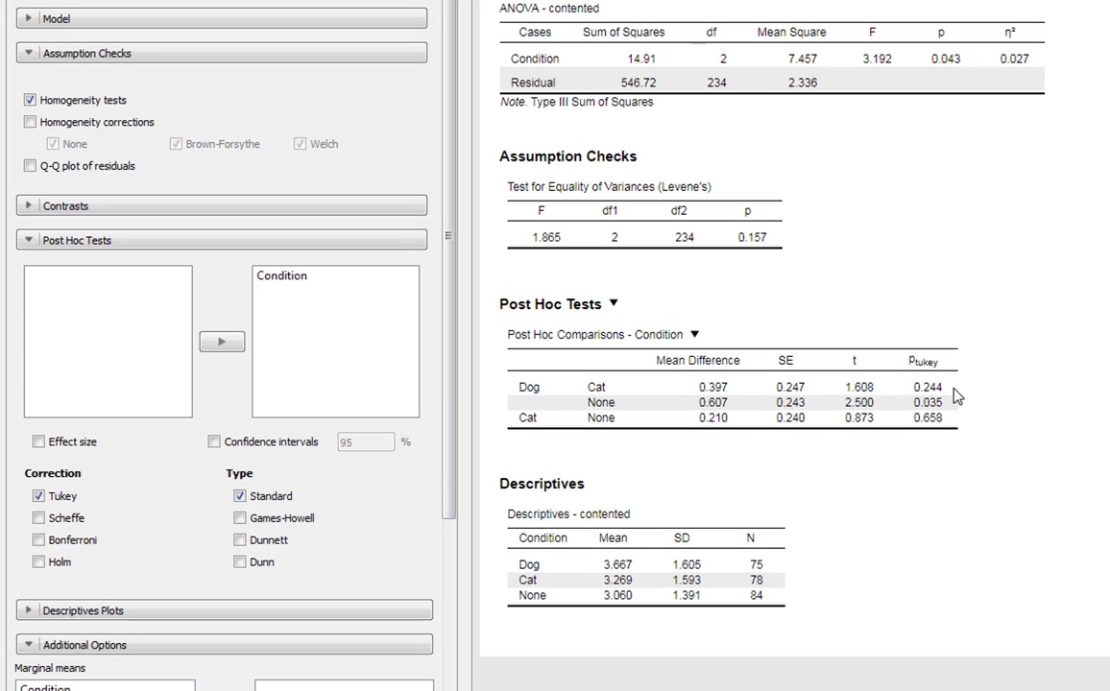
# Add Cohen's d effect sizes to the post hoc table, with confidence intervals left unchecked
pyautogui.click(38, 443)
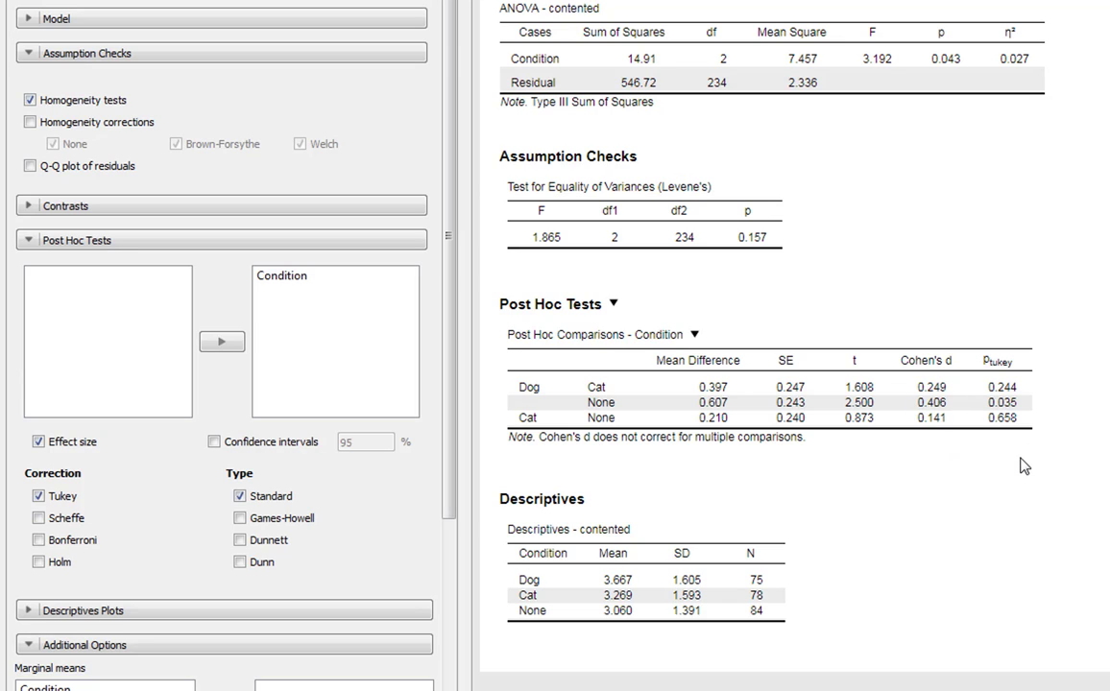
pyautogui.click(213, 442)
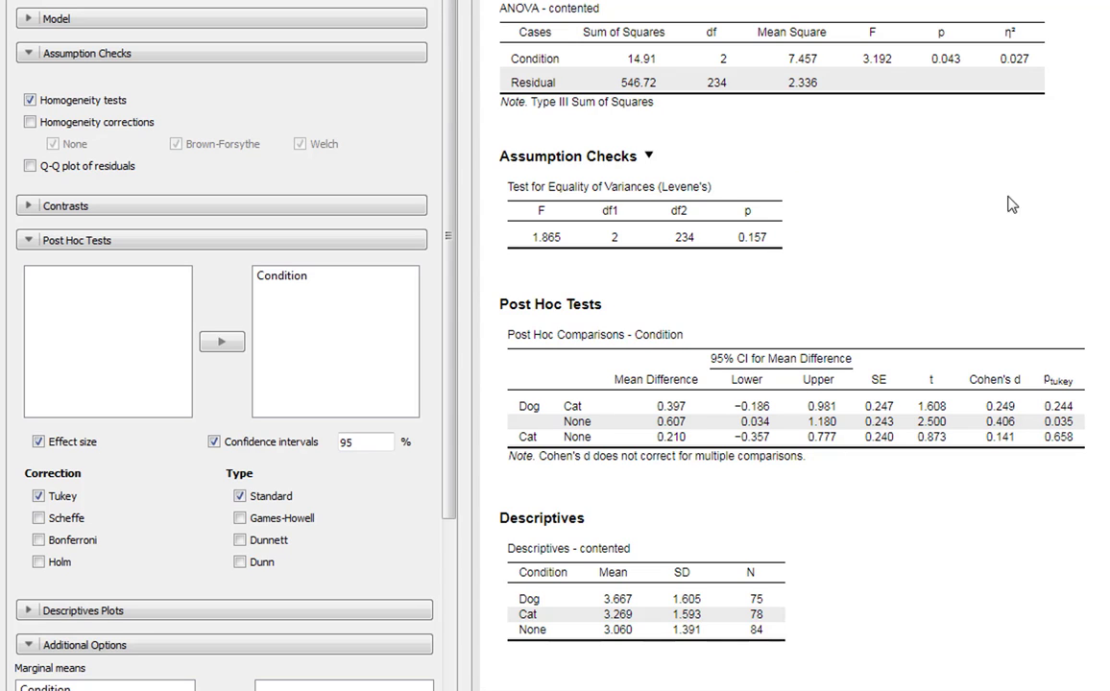
pyautogui.click(214, 443)
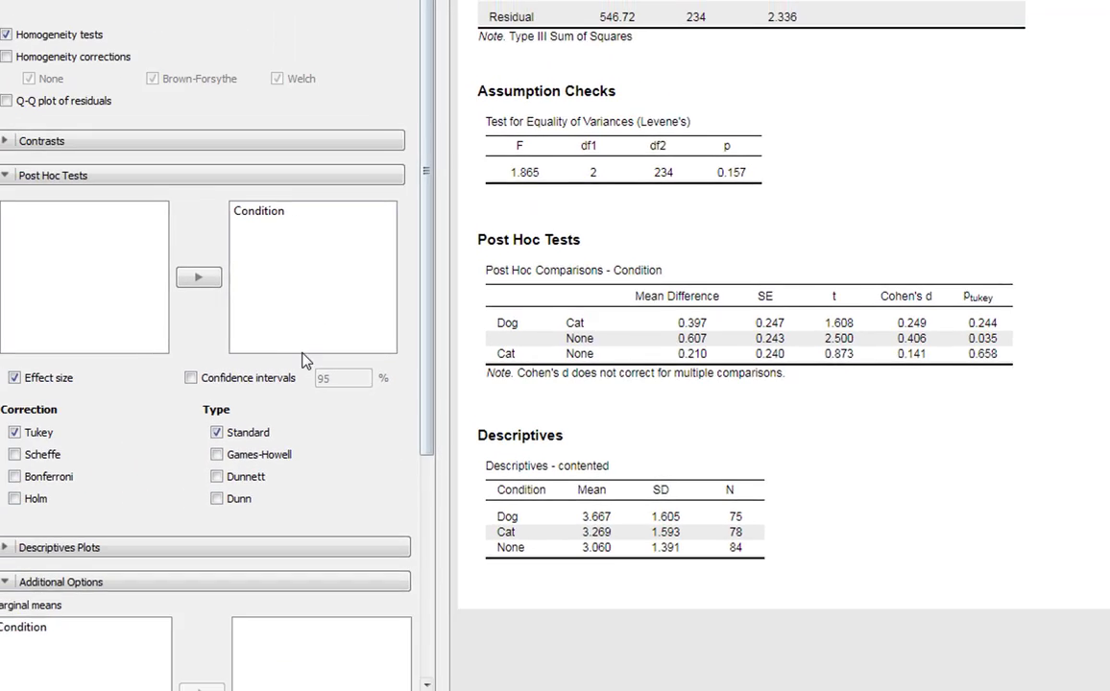
# Plot mean contented with Condition on the horizontal axis and standard-error error bars
pyautogui.click(65, 545)
pyautogui.scroll(-5, 124, 488)
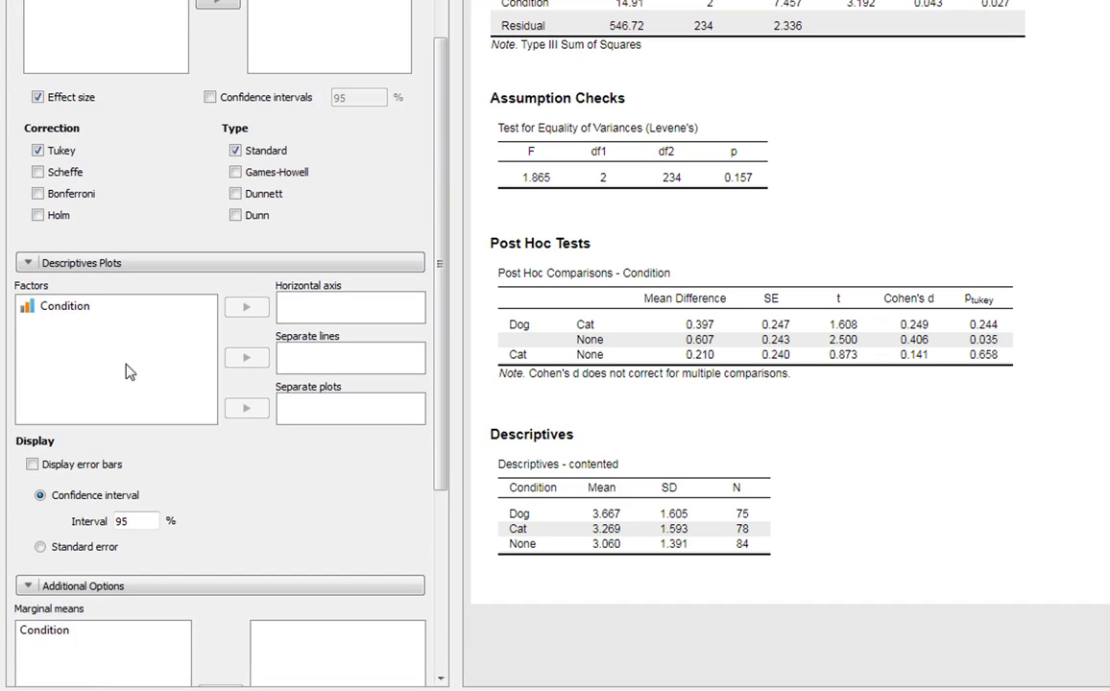
pyautogui.click(50, 315)
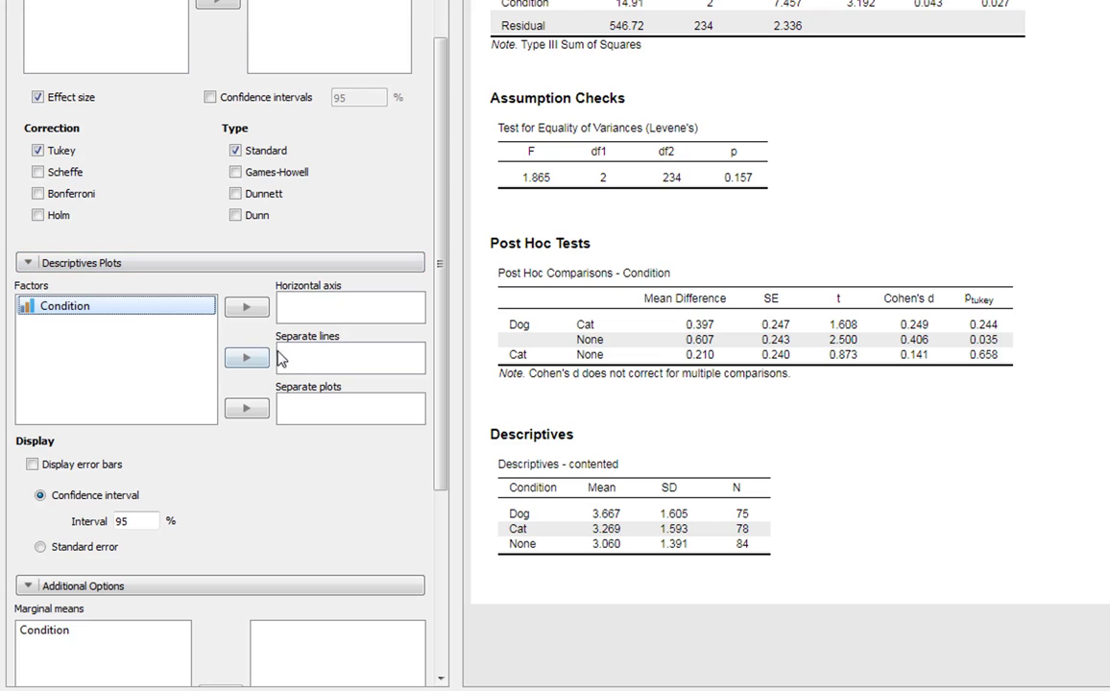
pyautogui.click(248, 309)
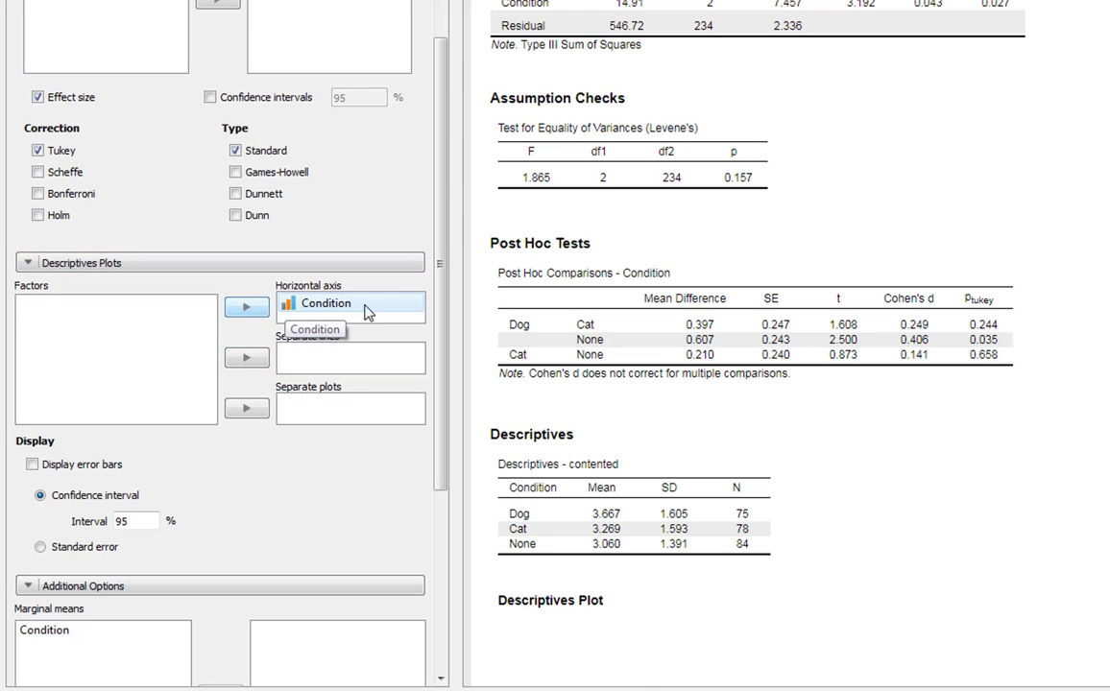
pyautogui.scroll(-3, 1059, 336)
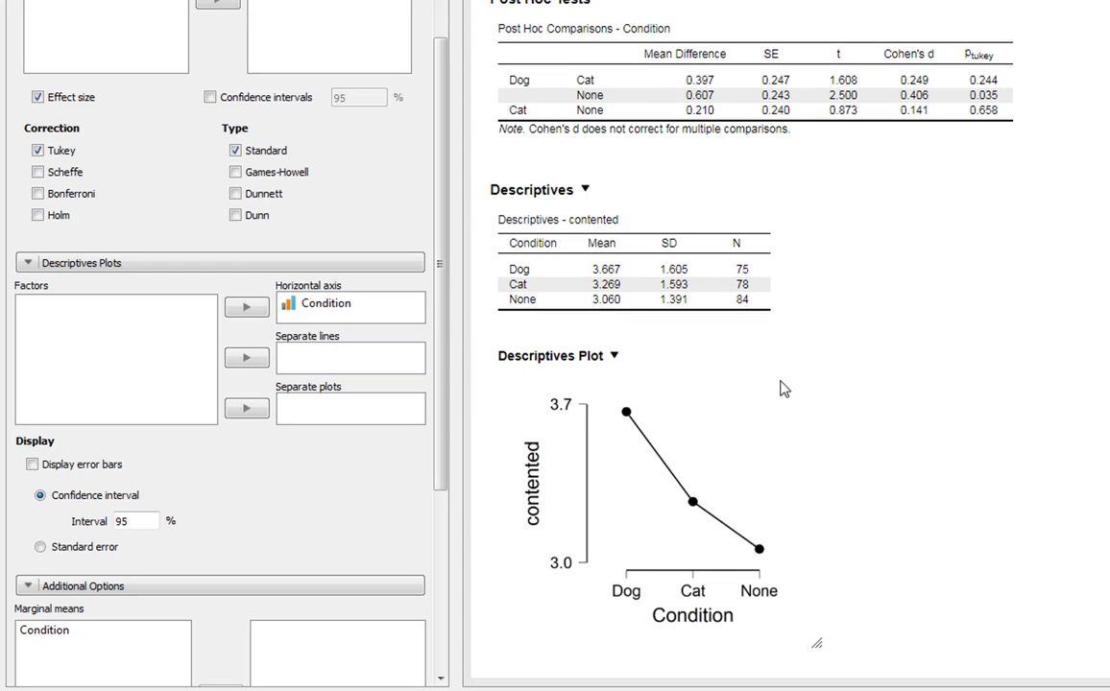
pyautogui.click(31, 464)
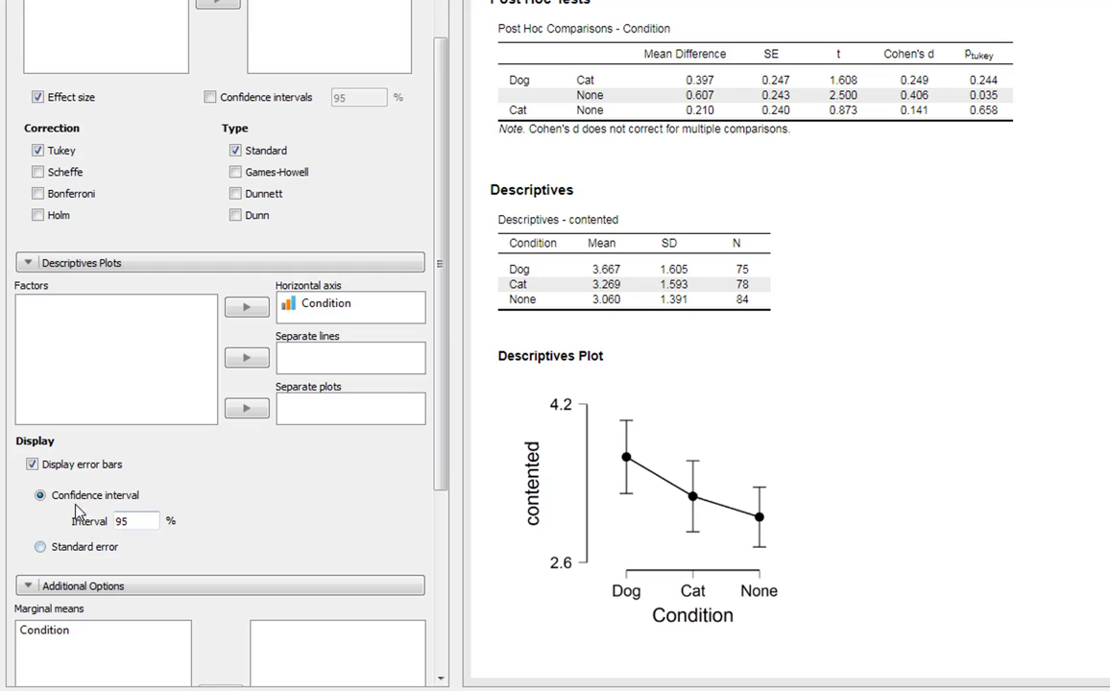
pyautogui.click(40, 547)
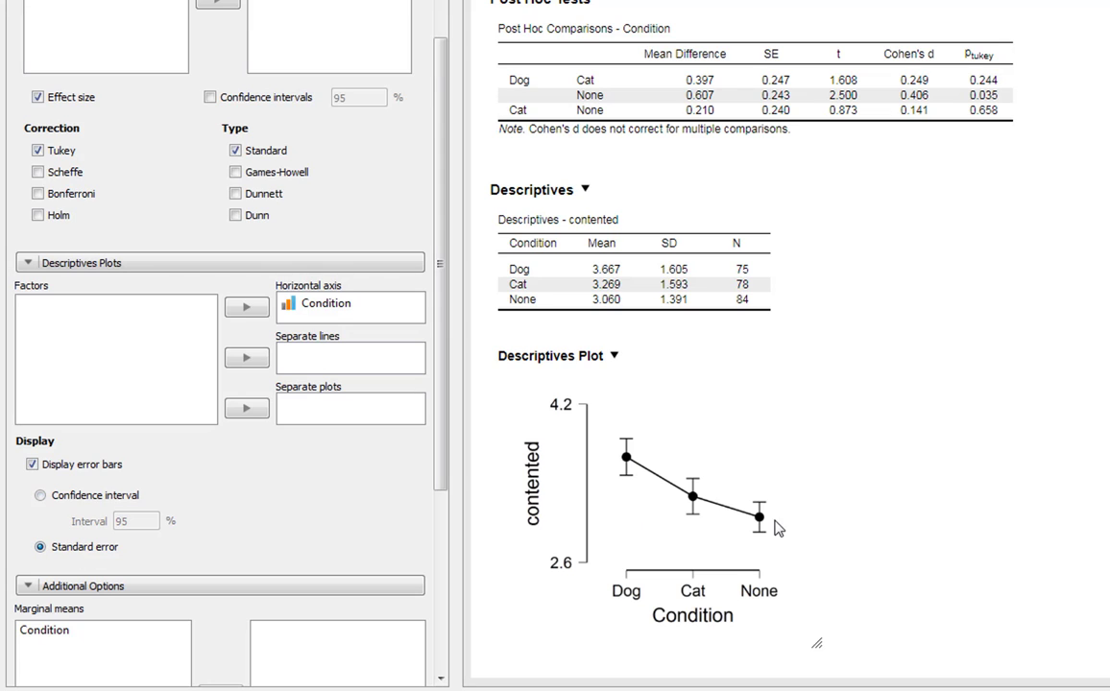
pyautogui.scroll(3, 614, 461)
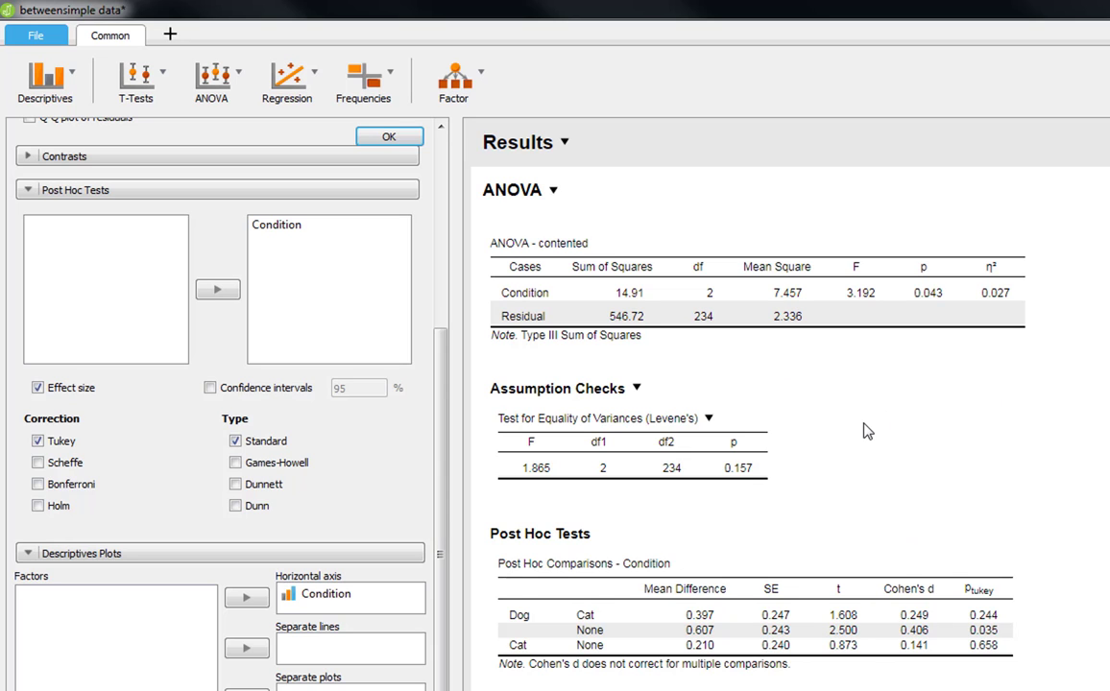
pyautogui.scroll(-1, 859, 364)
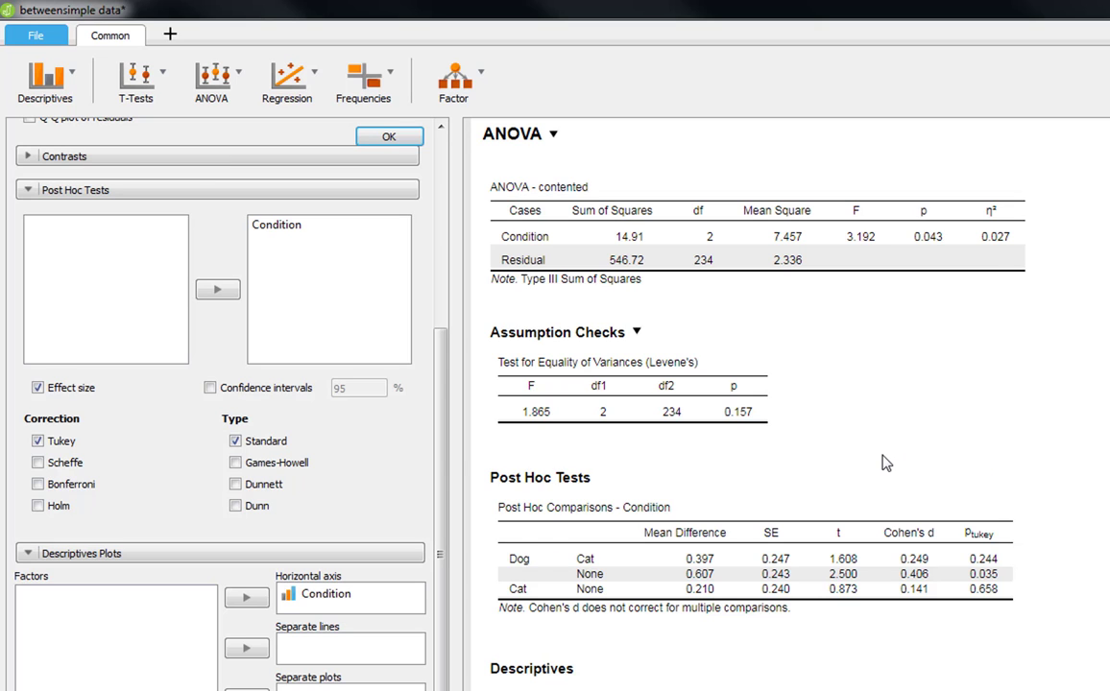
pyautogui.scroll(1, 884, 459)
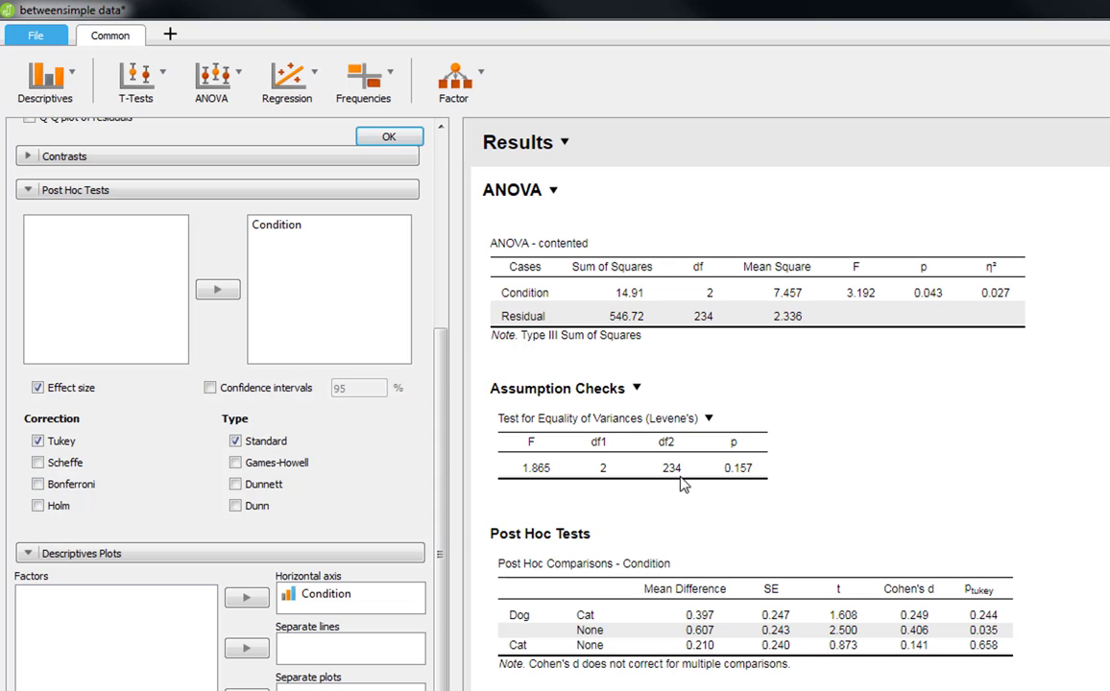
pyautogui.moveTo(439, 465); pyautogui.dragTo(434, 259)
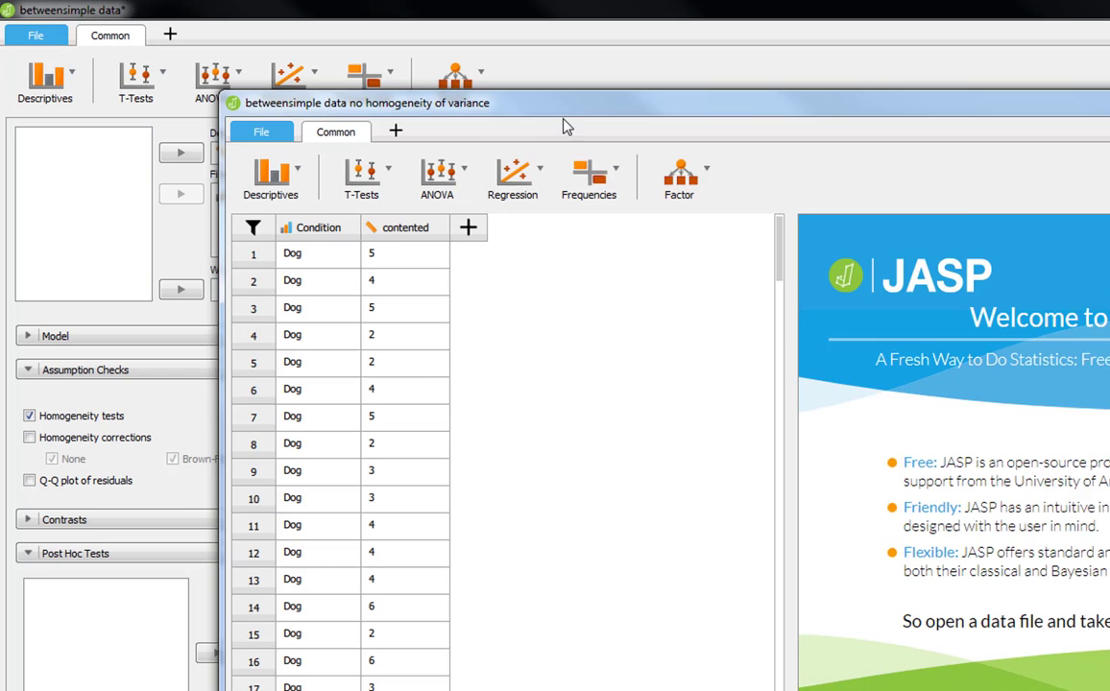
# Open the 'betweensimple data no homogeneity of variance' file and scroll through its Dog, Cat and None rows
pyautogui.doubleClick(569, 106)
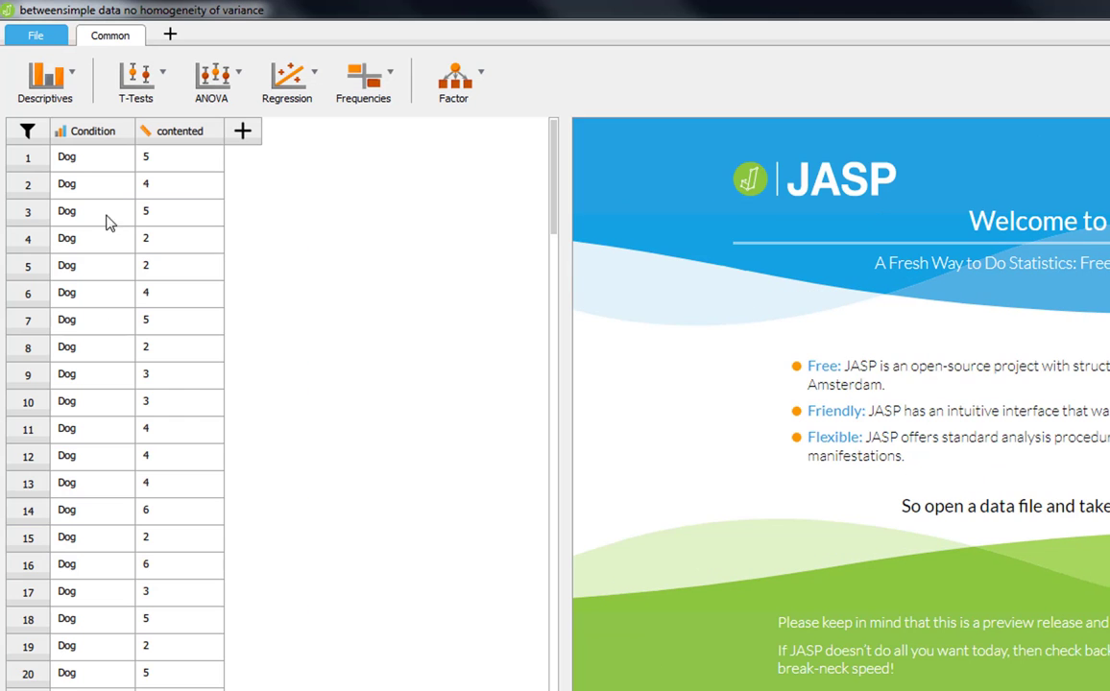
pyautogui.scroll(-20, 67, 213)
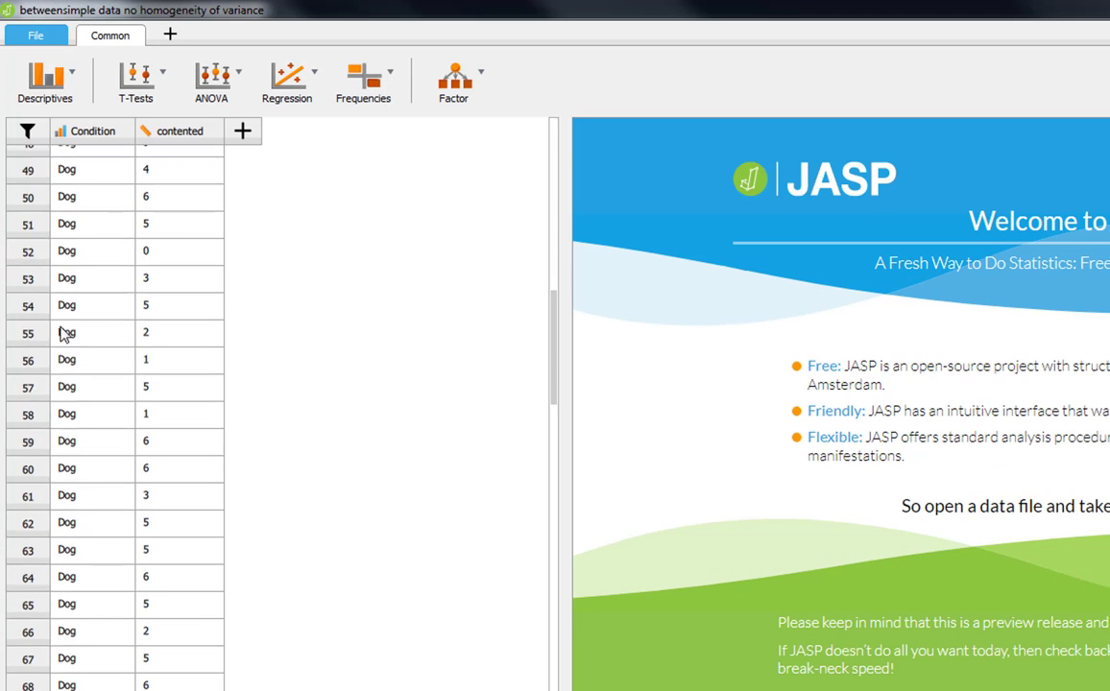
pyautogui.scroll(-20, 72, 463)
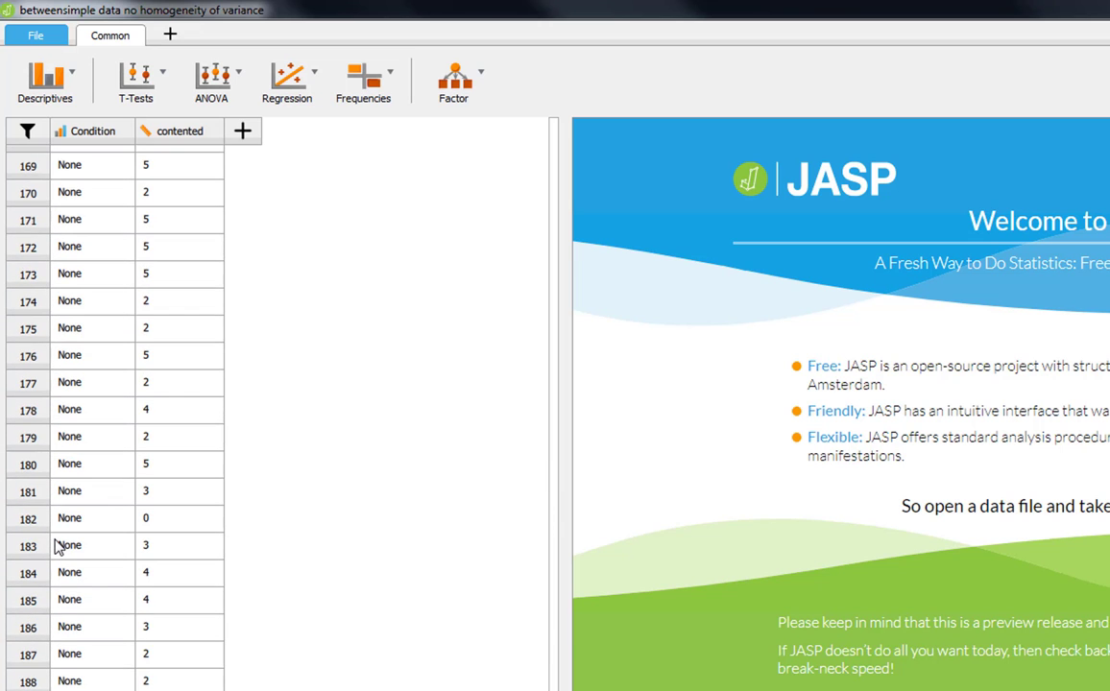
pyautogui.scroll(20, 67, 384)
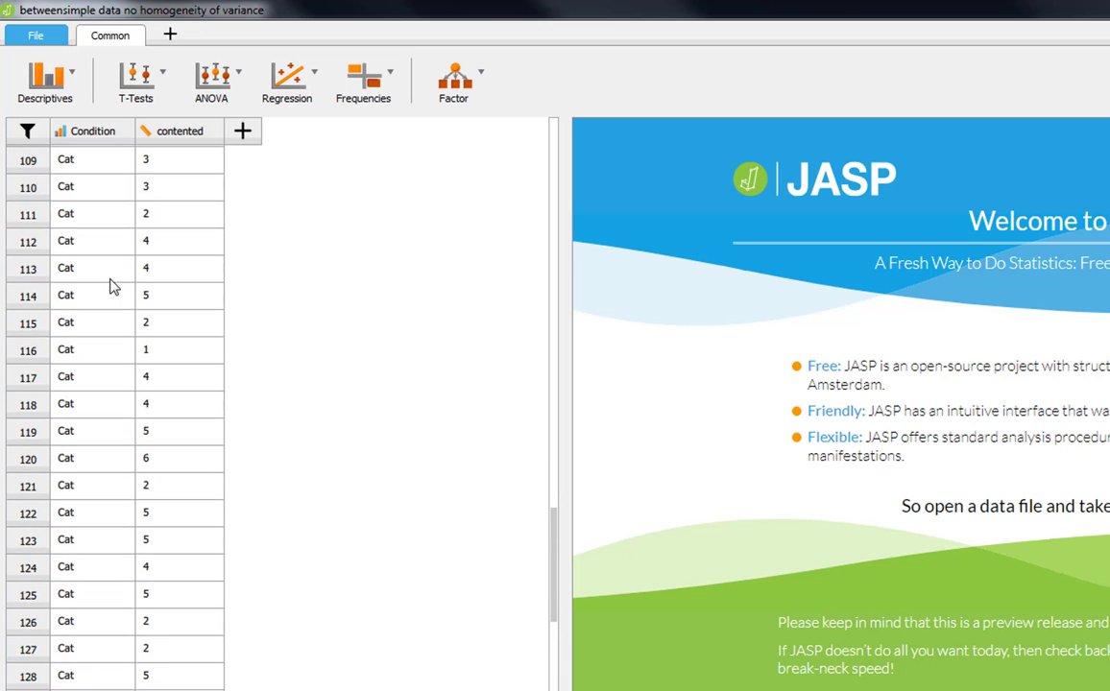
# Start a new ANOVA of contented by Condition as the fixed factor (F = 11.04), then expand Assumption Checks
pyautogui.click(213, 67)
pyautogui.click(230, 115)
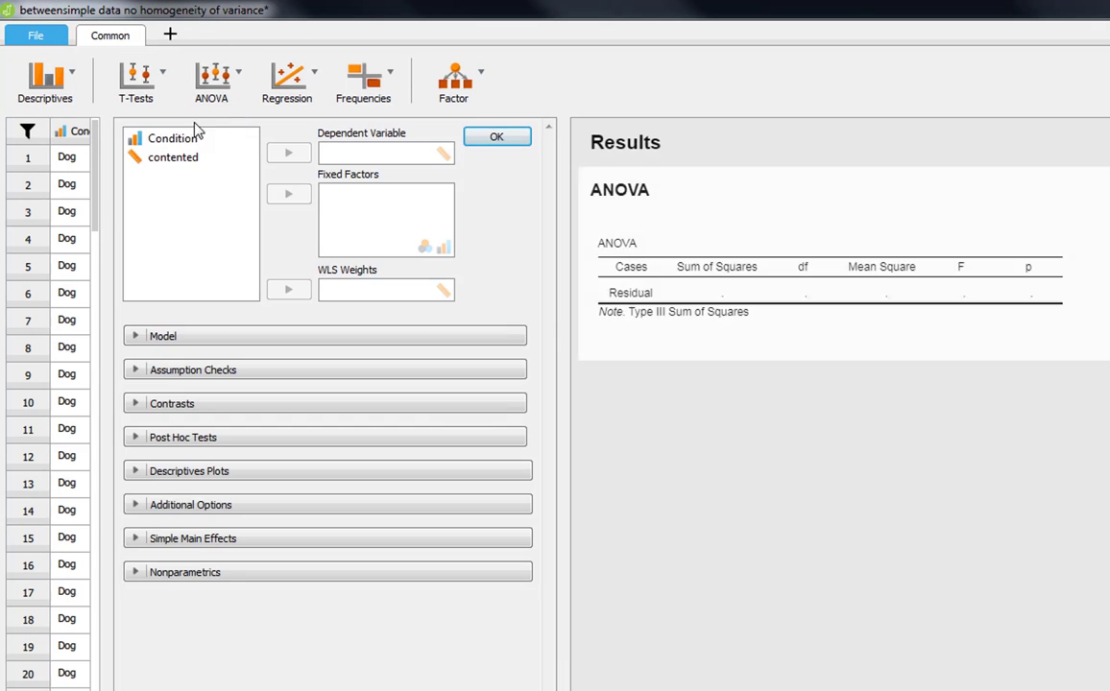
pyautogui.click(169, 138)
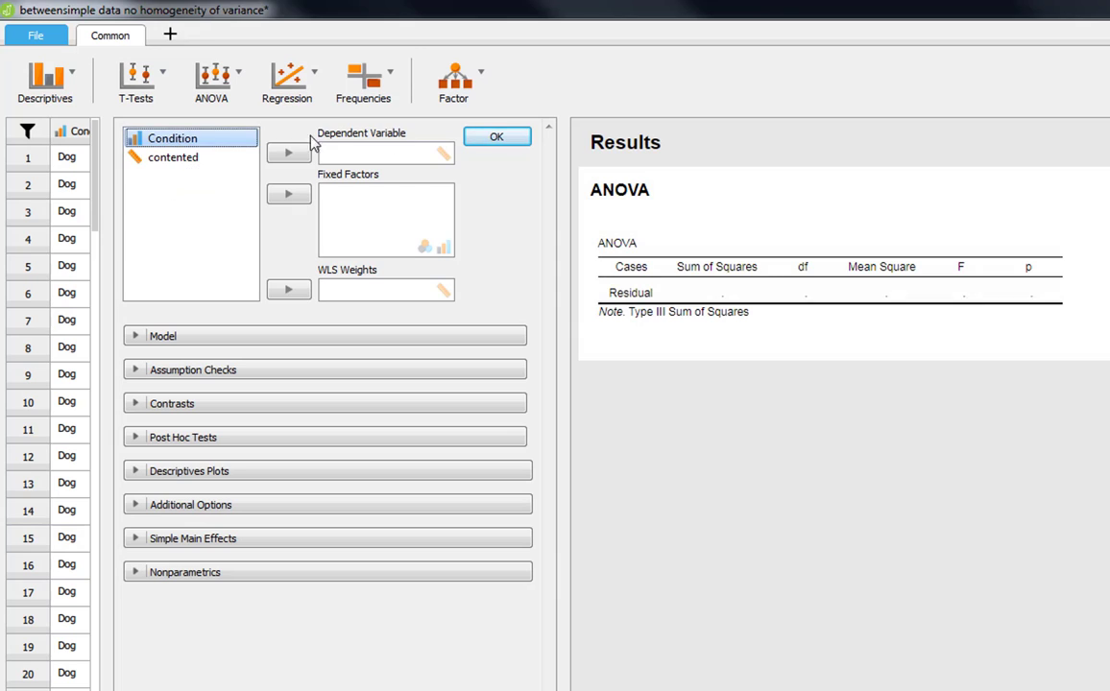
pyautogui.click(290, 195)
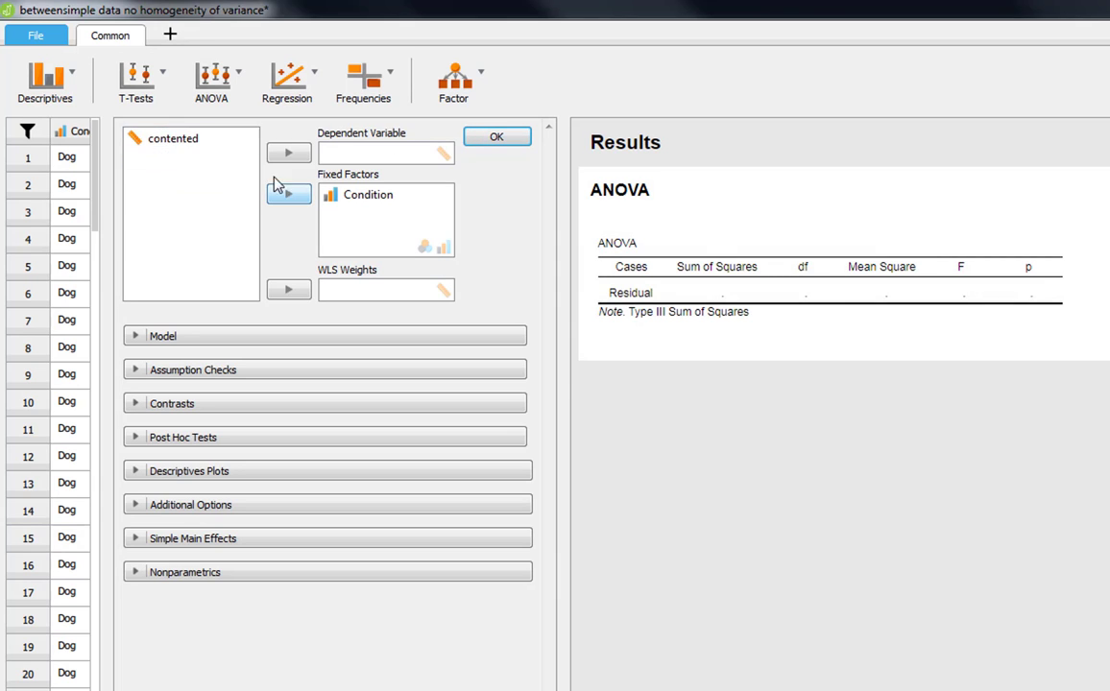
pyautogui.click(189, 142)
pyautogui.click(288, 153)
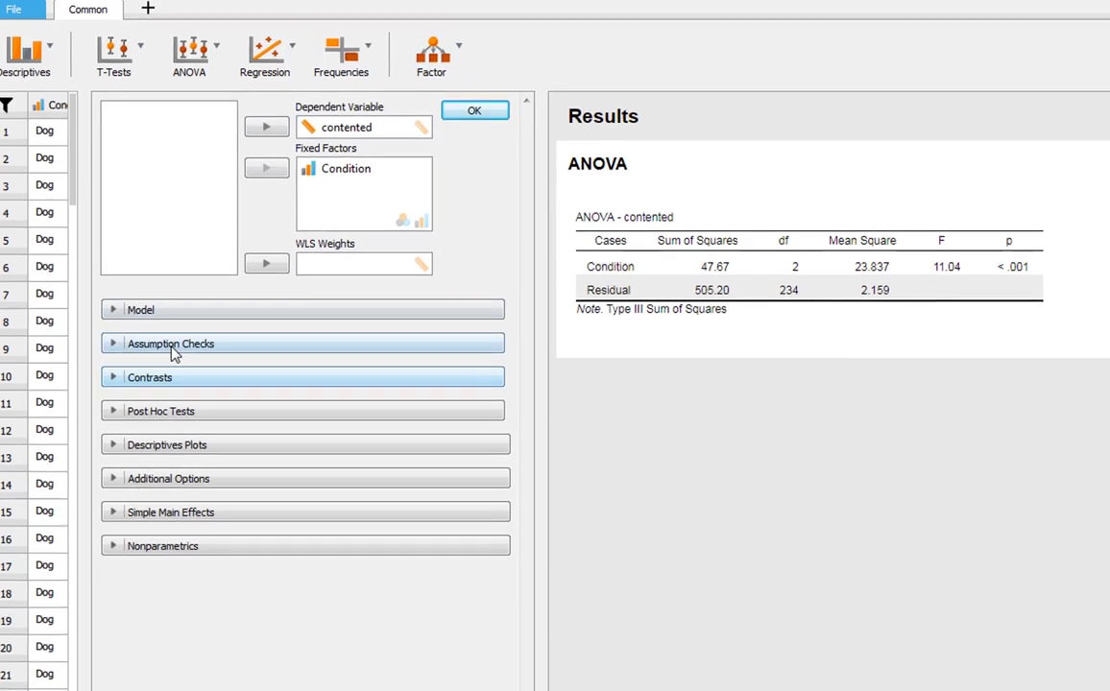
pyautogui.click(182, 370)
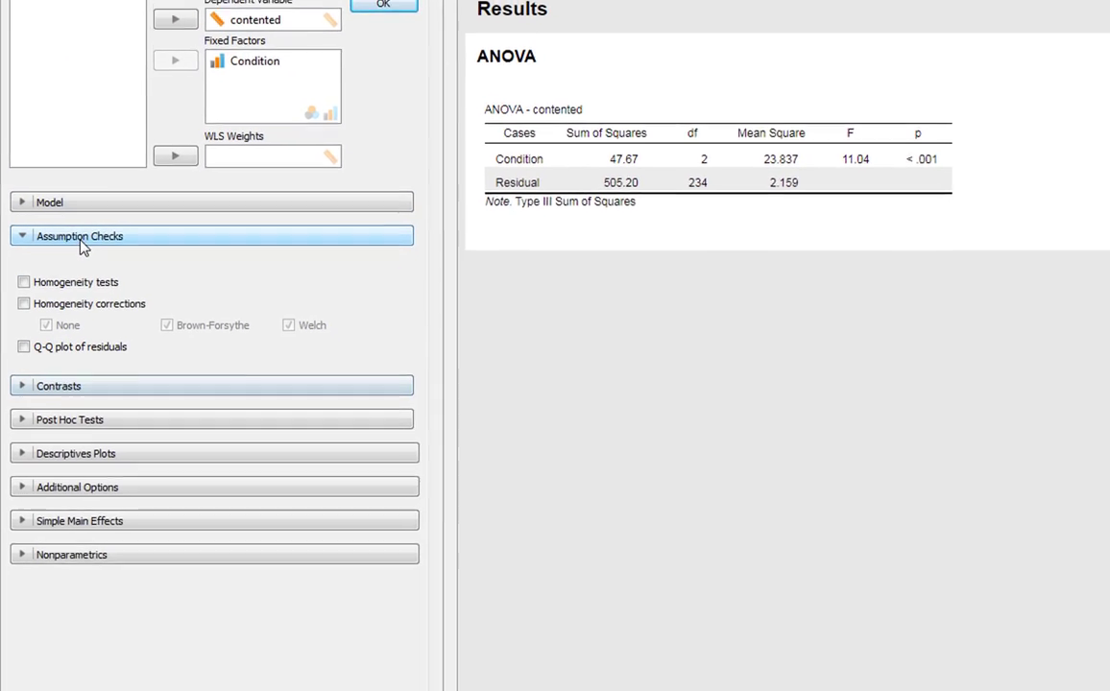
# Enable Levene's test and the Brown-Forsythe and Welch homogeneity corrections
pyautogui.click(13, 271)
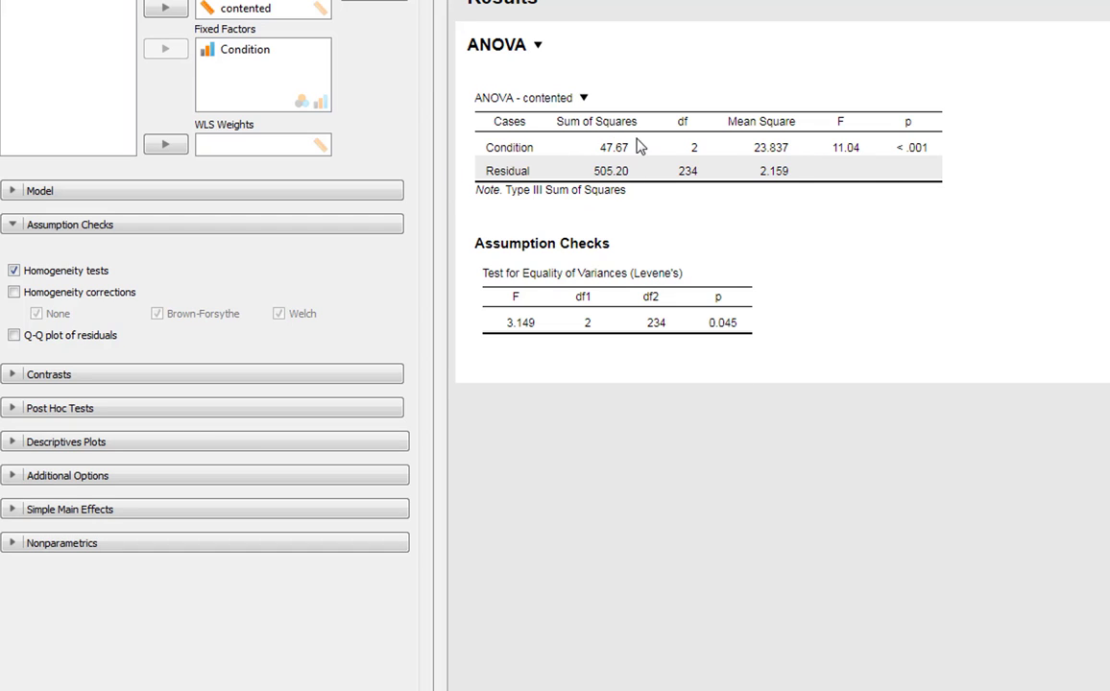
pyautogui.click(14, 293)
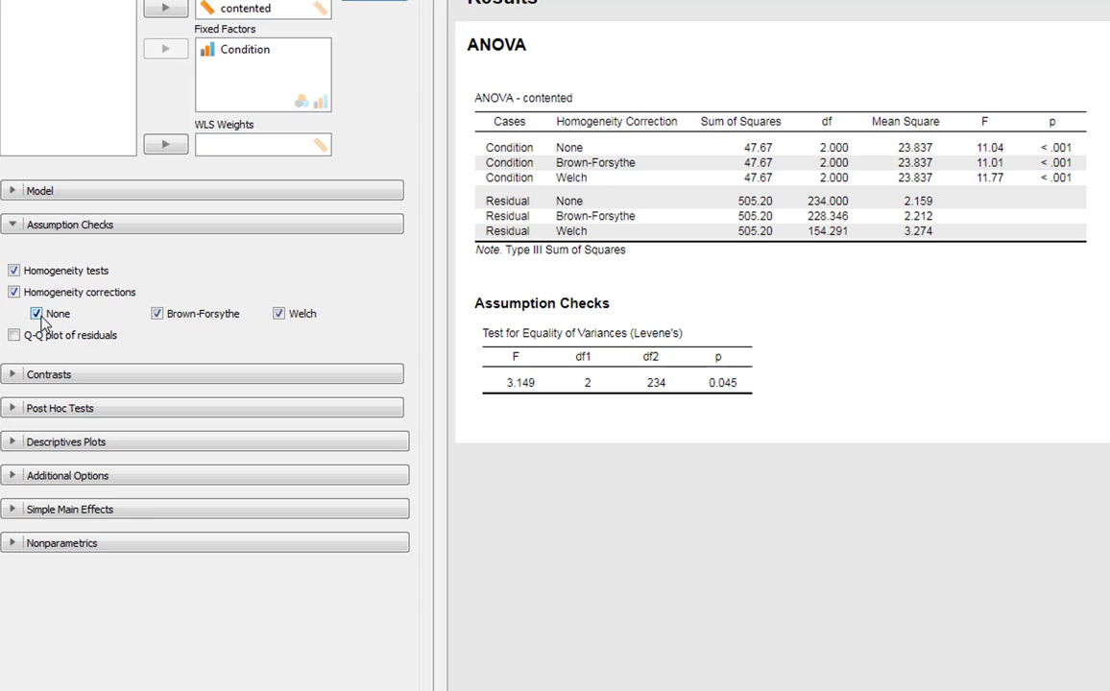
# Uncheck the None and Brown-Forsythe homogeneity corrections so only Welch rows (F = 11.77) remain
pyautogui.click(38, 314)
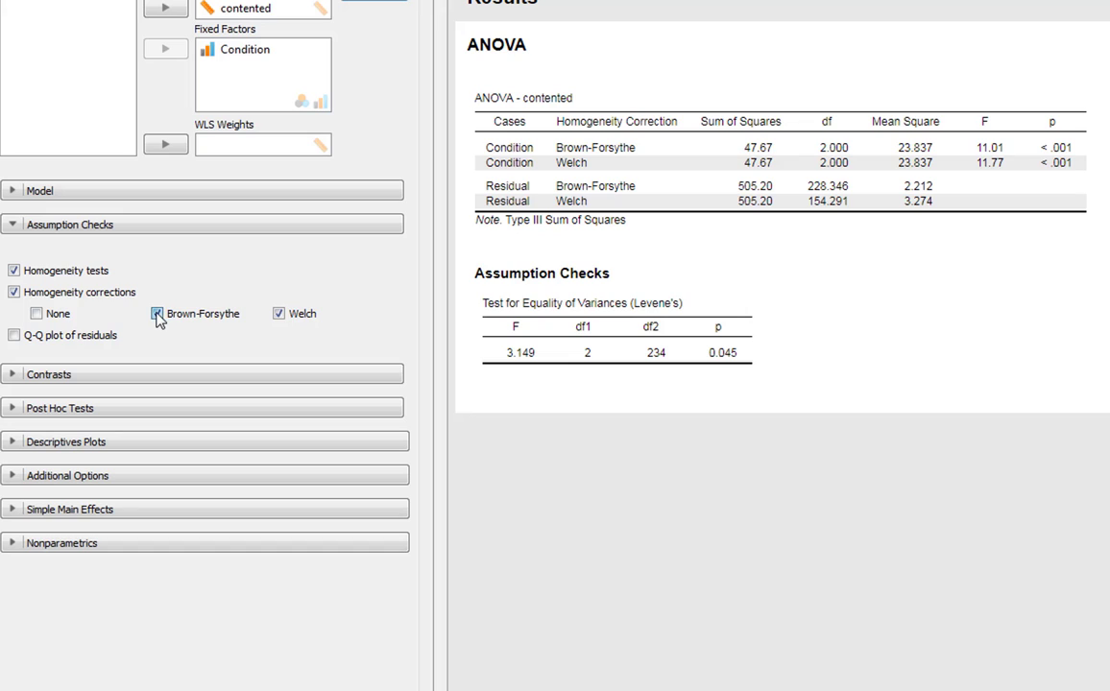
pyautogui.click(156, 314)
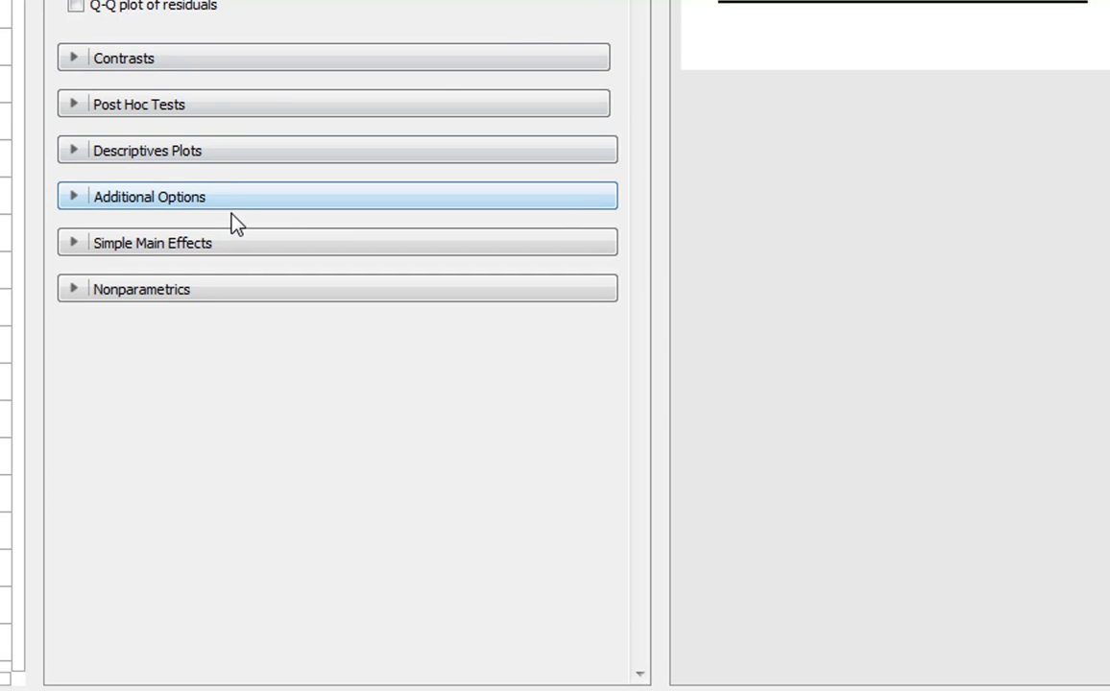
# Turn on η² effect size estimates, showing 0.086 for Condition in the Welch ANOVA
pyautogui.click(74, 204)
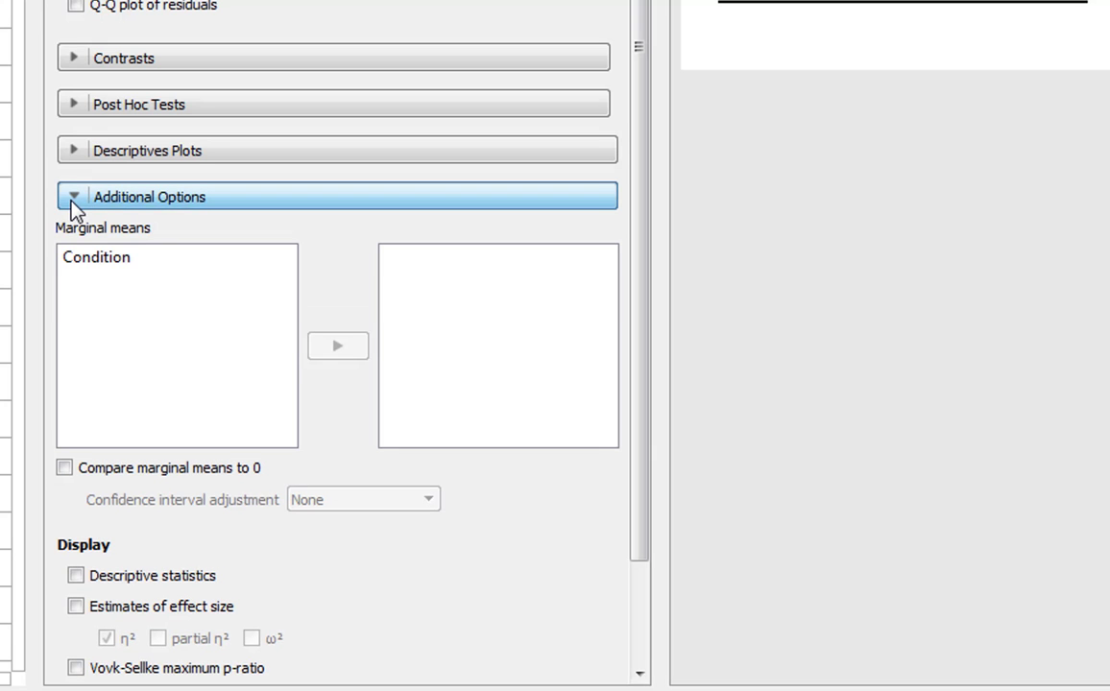
pyautogui.click(75, 607)
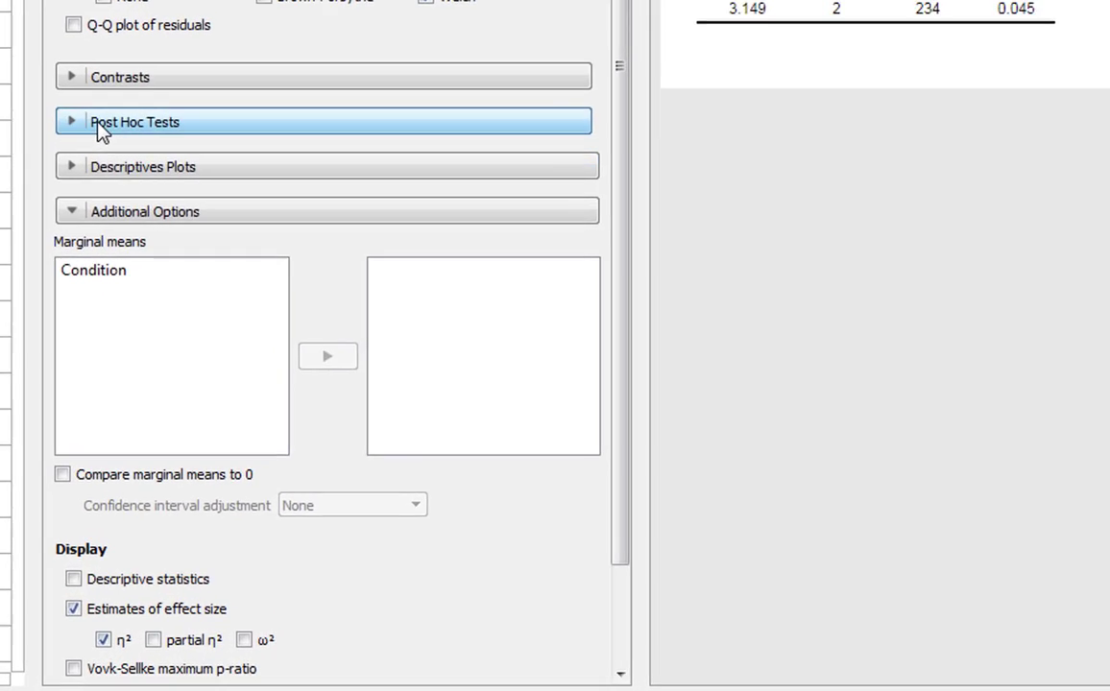
# Run Games-Howell post hoc comparisons on Condition with the Standard post hoc table turned off
pyautogui.click(69, 302)
pyautogui.click(144, 132)
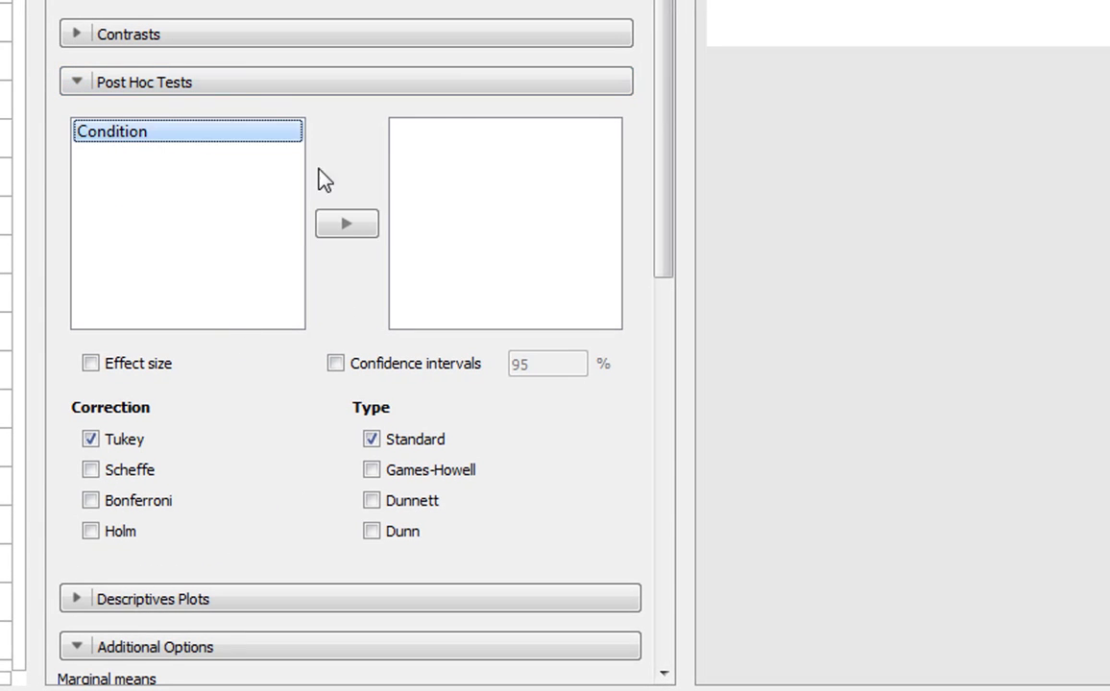
pyautogui.click(344, 227)
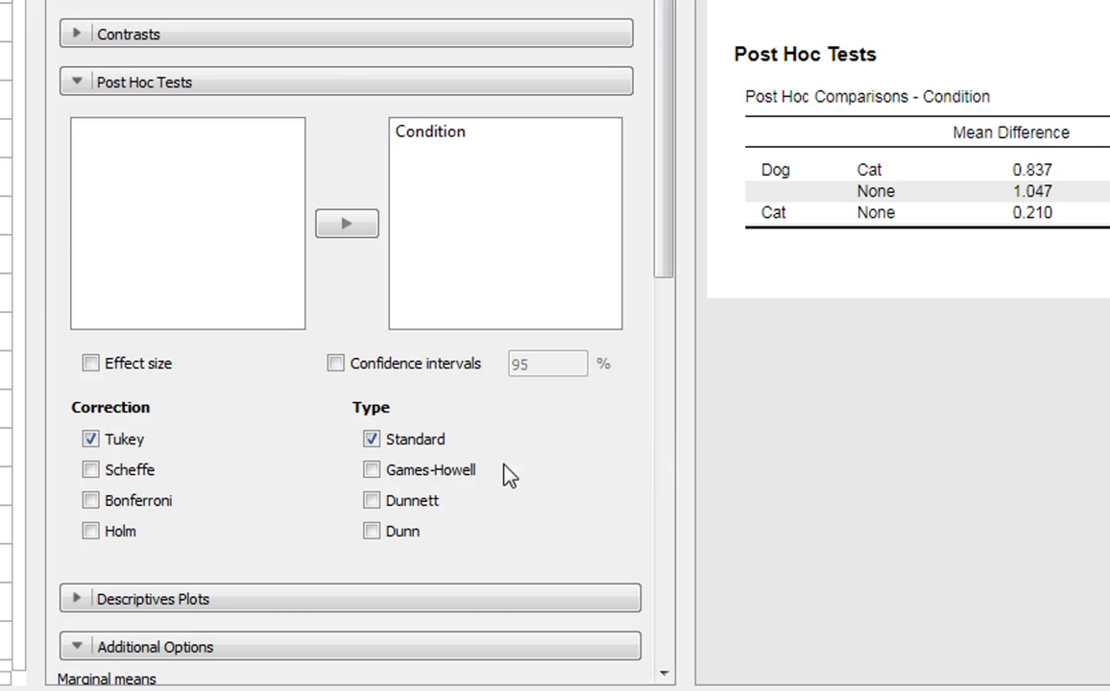
pyautogui.click(373, 472)
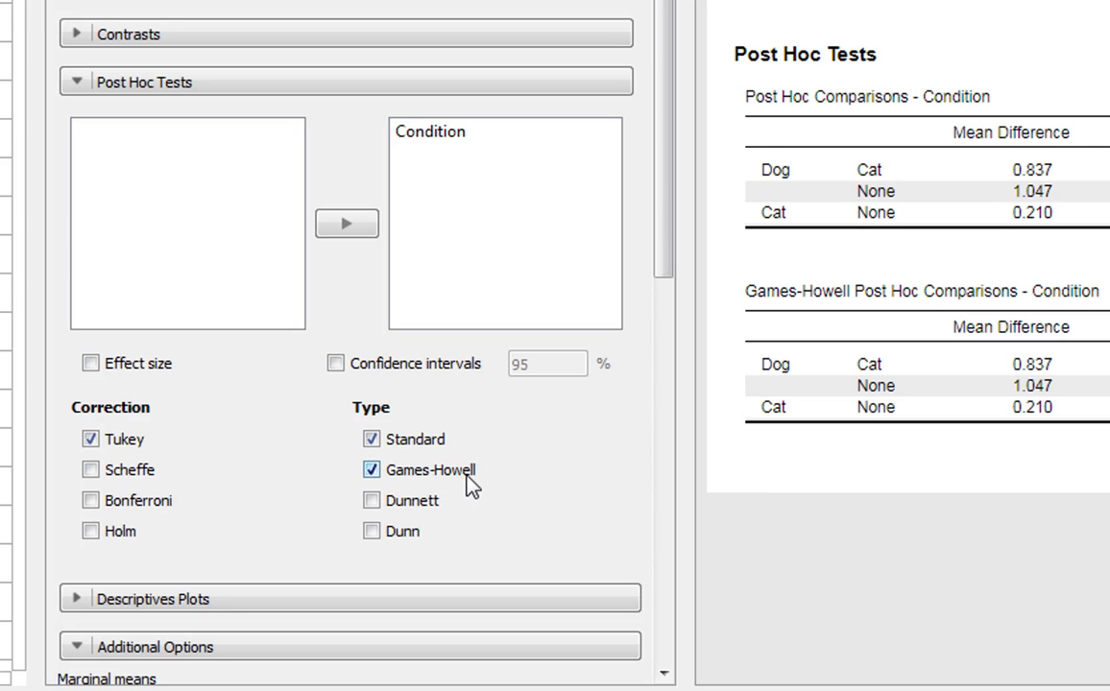
pyautogui.click(372, 439)
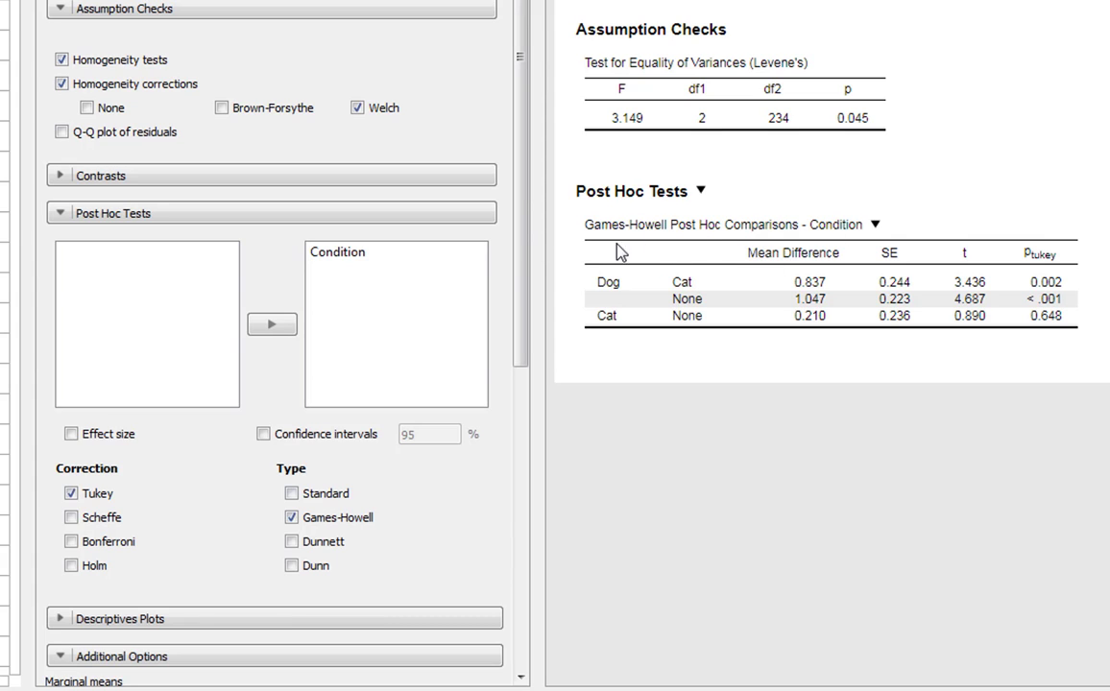
pyautogui.click(292, 494)
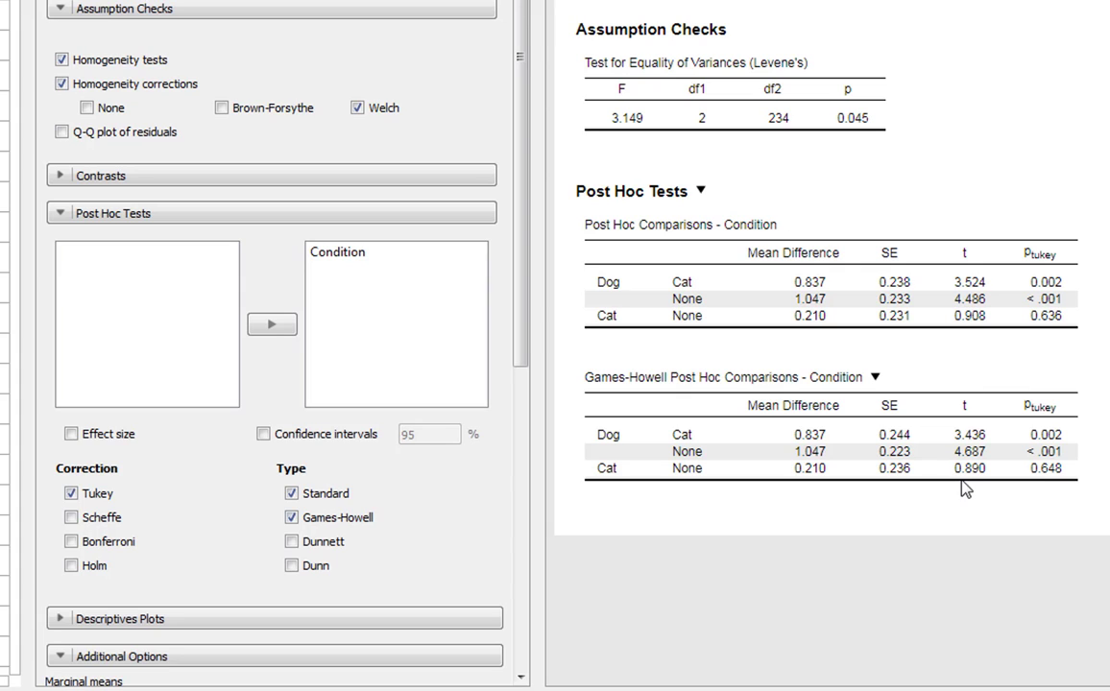
pyautogui.click(292, 495)
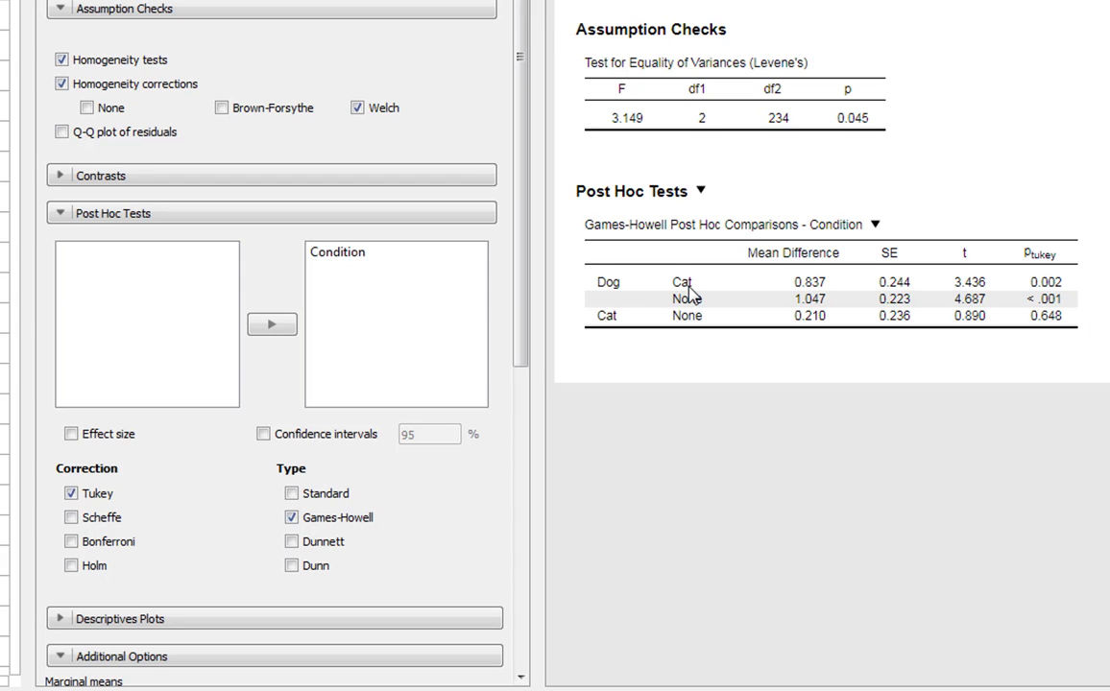
# Add a Descriptives table per condition and Cohen's d effect sizes for the post hoc comparisons
pyautogui.scroll(-2, 114, 528)
pyautogui.click(114, 530)
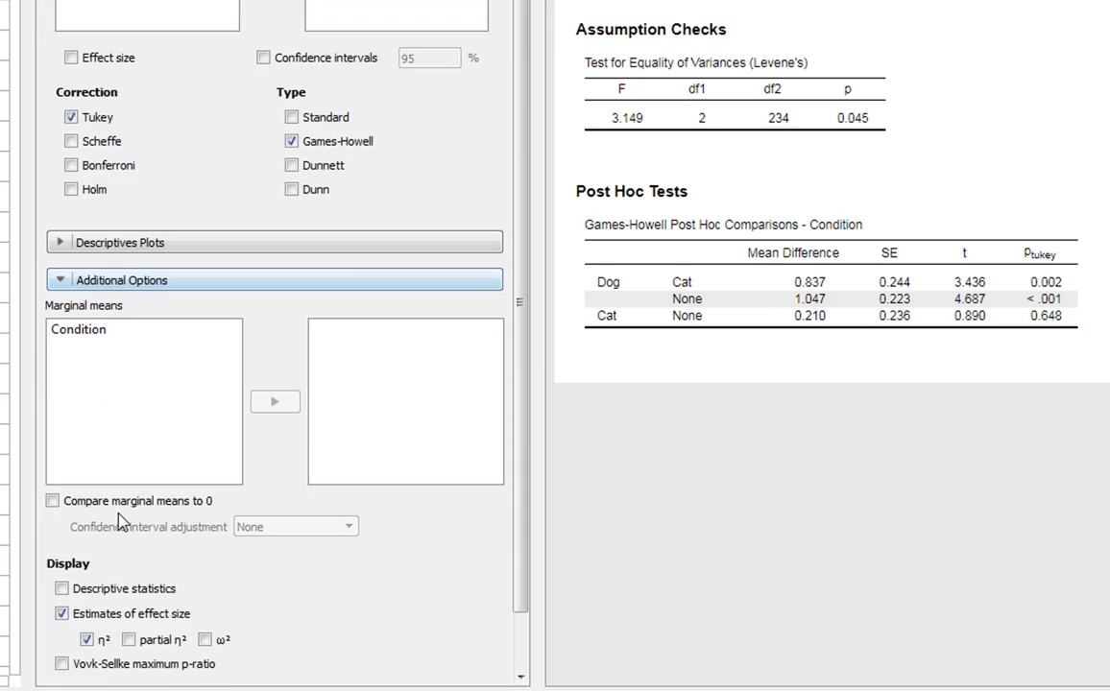
pyautogui.click(61, 588)
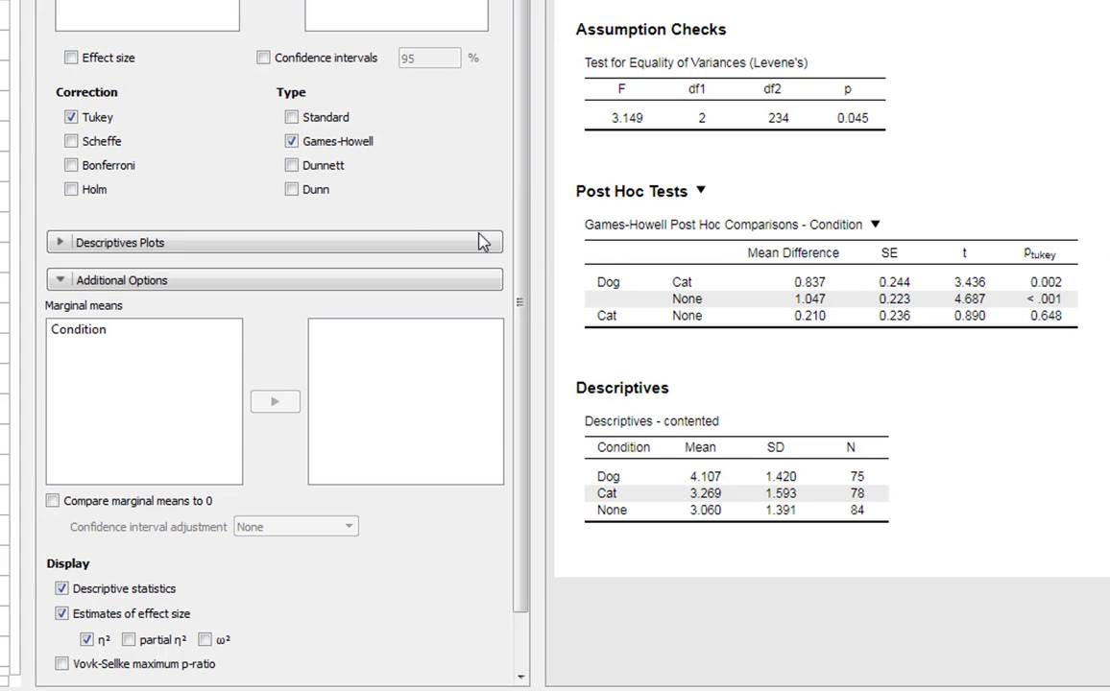
pyautogui.click(71, 57)
# Switch post hoc comparisons from Games-Howell to Dunnett, testing Cat and None against Dog
pyautogui.click(292, 117)
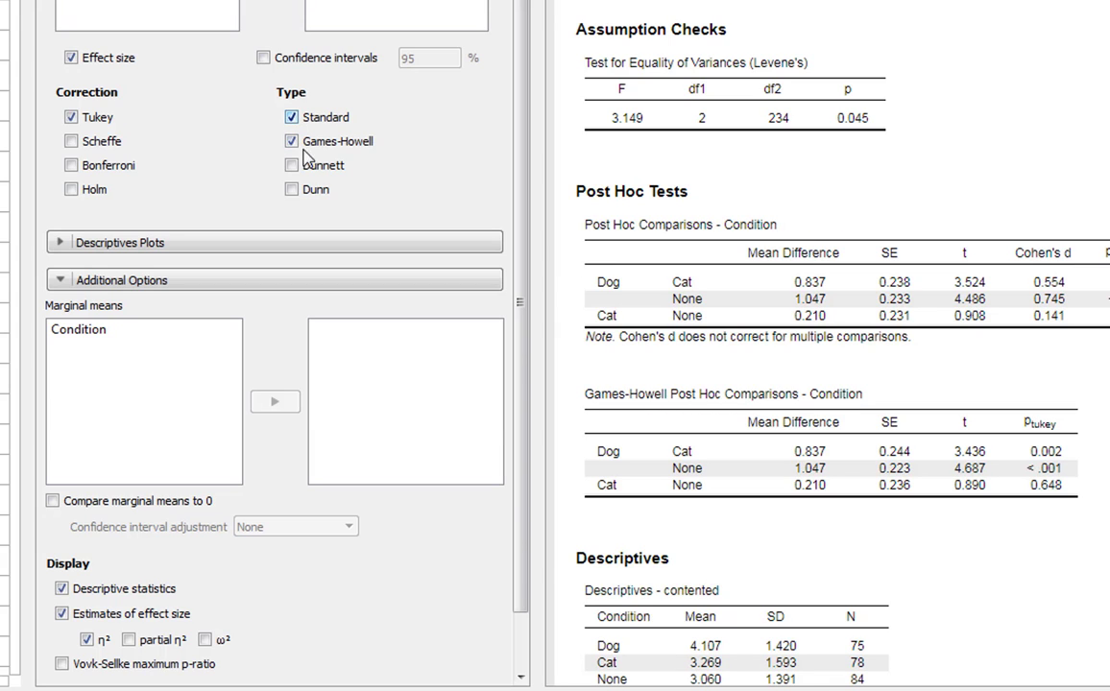
pyautogui.moveTo(759, 285)
pyautogui.click(291, 117)
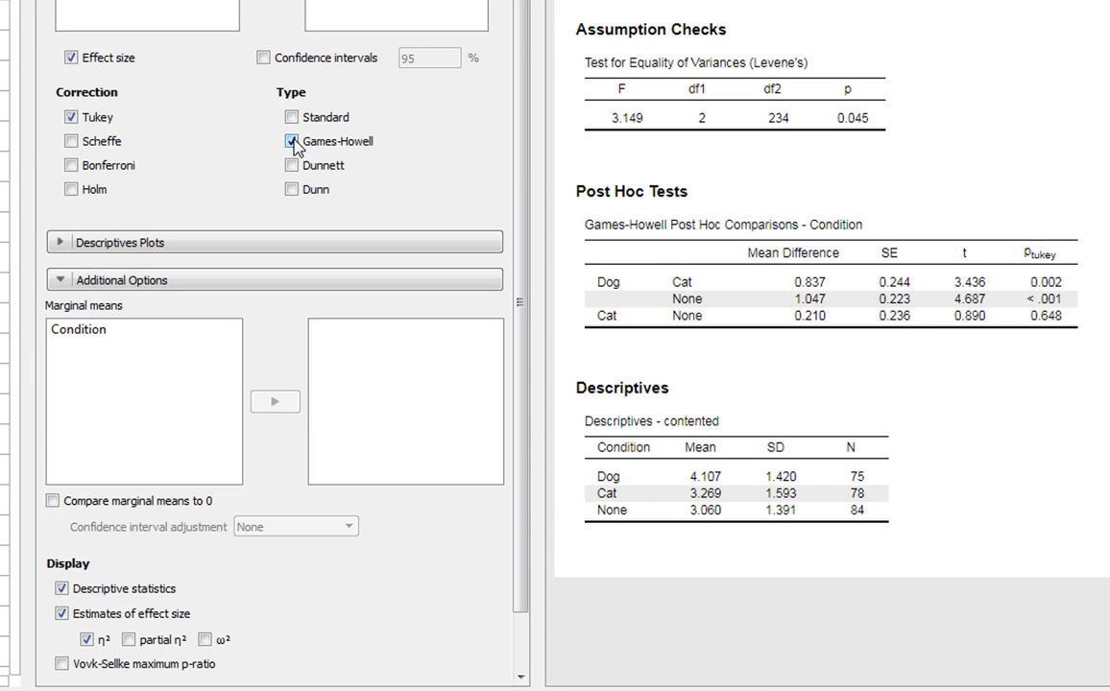
pyautogui.click(291, 141)
pyautogui.click(291, 165)
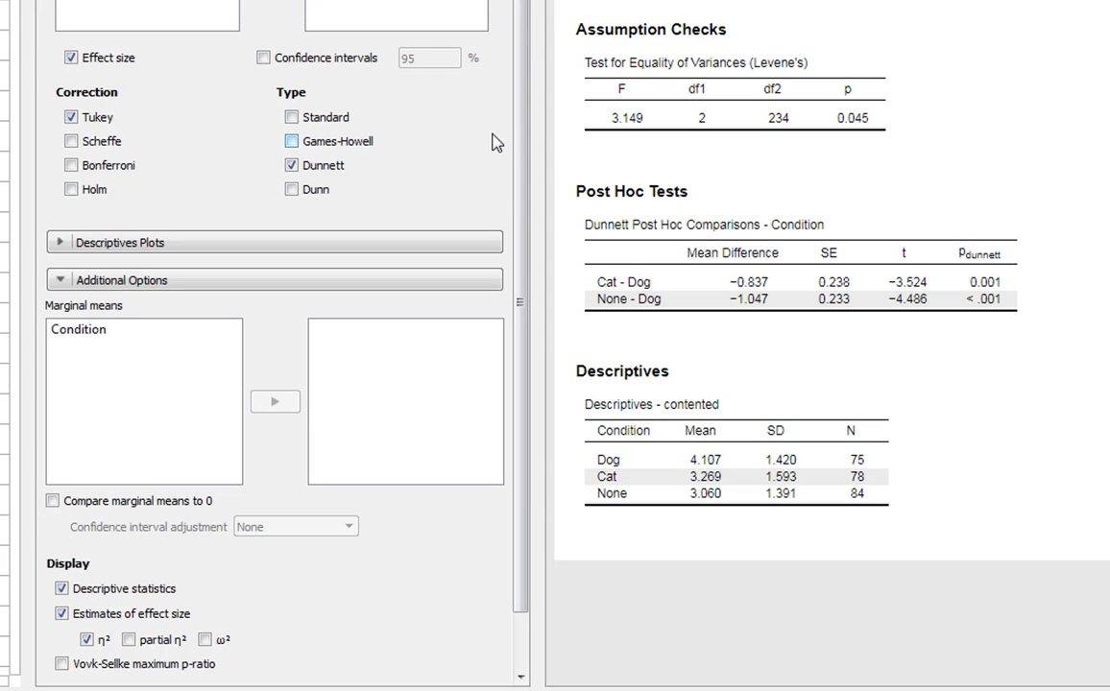
pyautogui.scroll(-2, 105, 219)
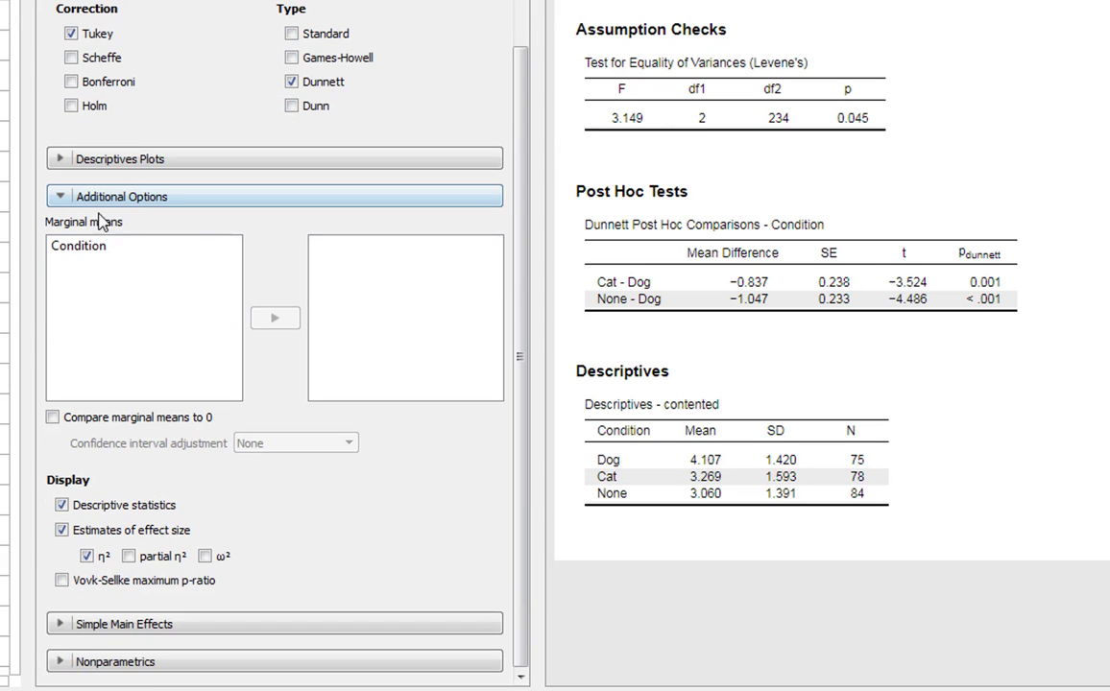
# Plot mean contented by Condition on the horizontal axis with standard-error bars
pyautogui.click(119, 161)
pyautogui.click(99, 206)
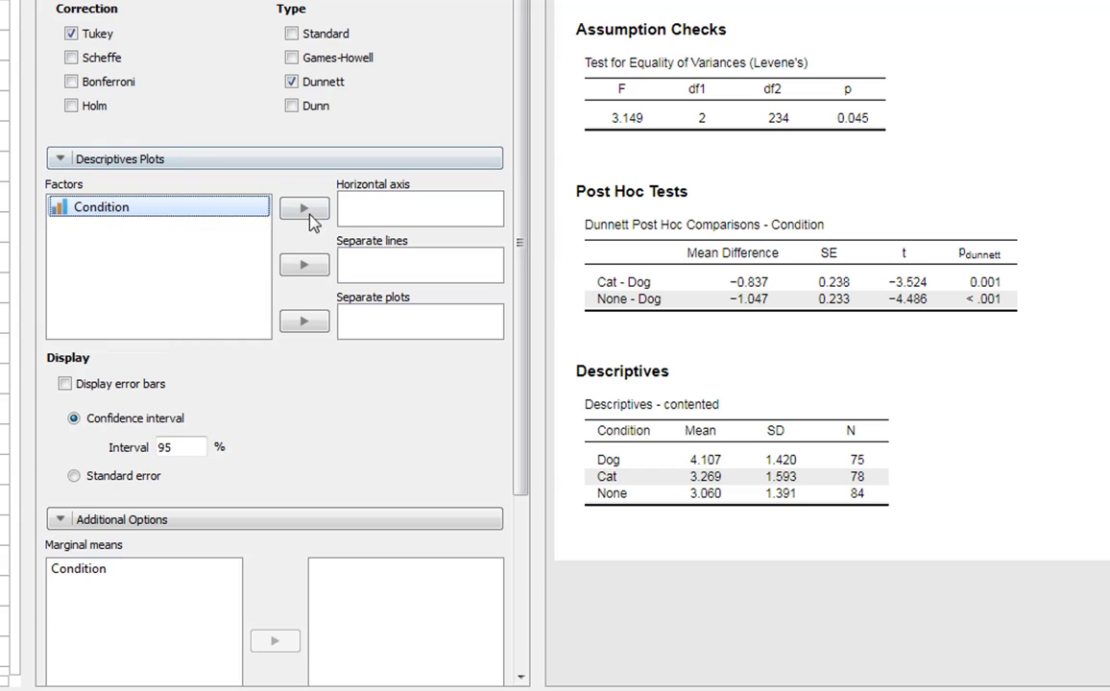
pyautogui.click(305, 210)
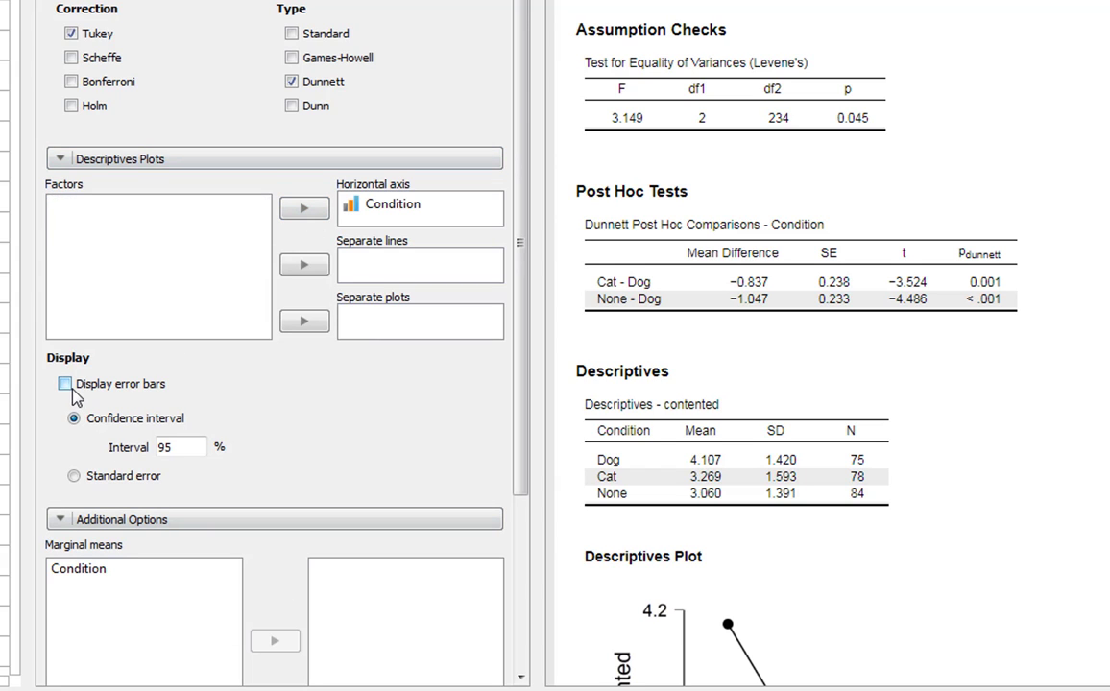
pyautogui.scroll(-3, 918, 438)
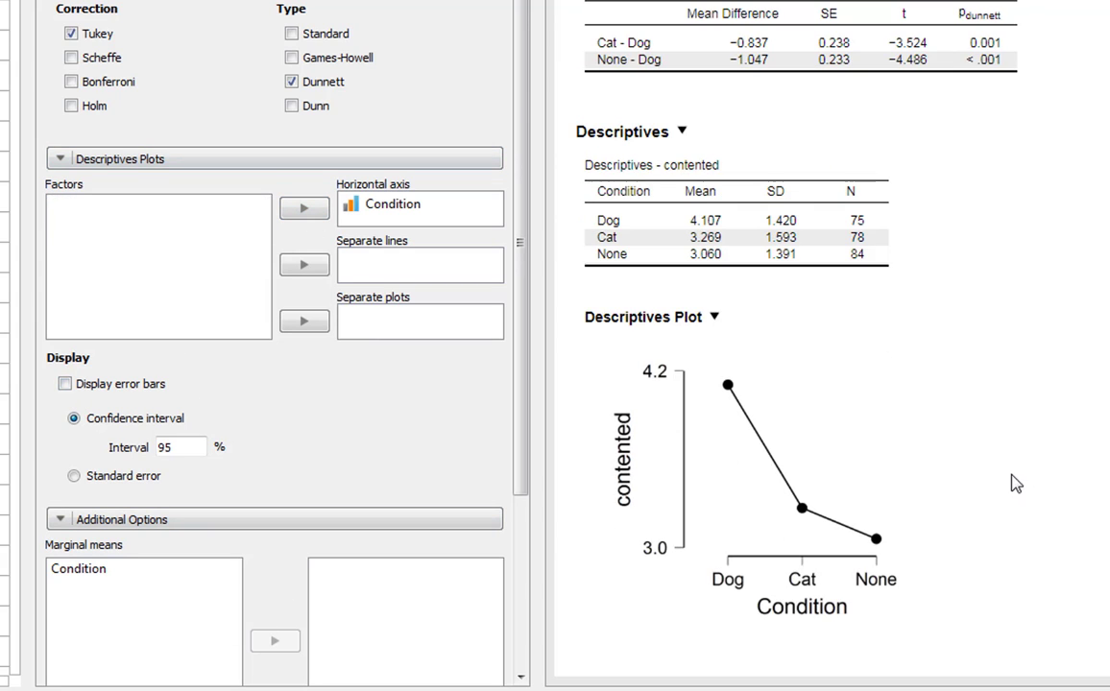
pyautogui.click(64, 384)
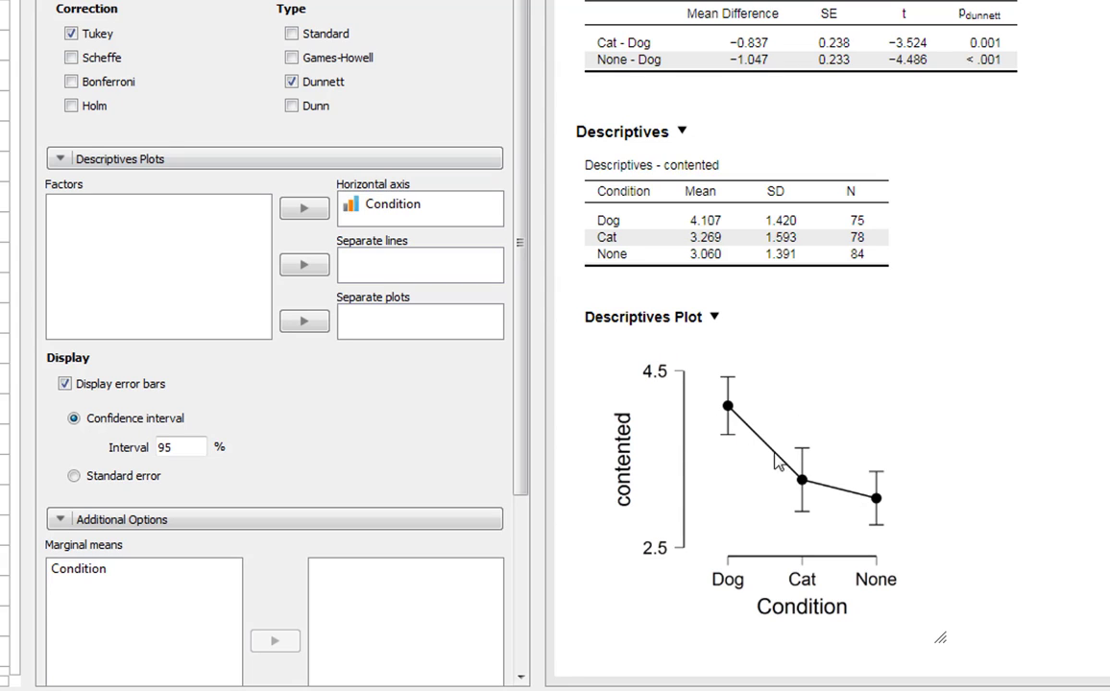
pyautogui.click(74, 476)
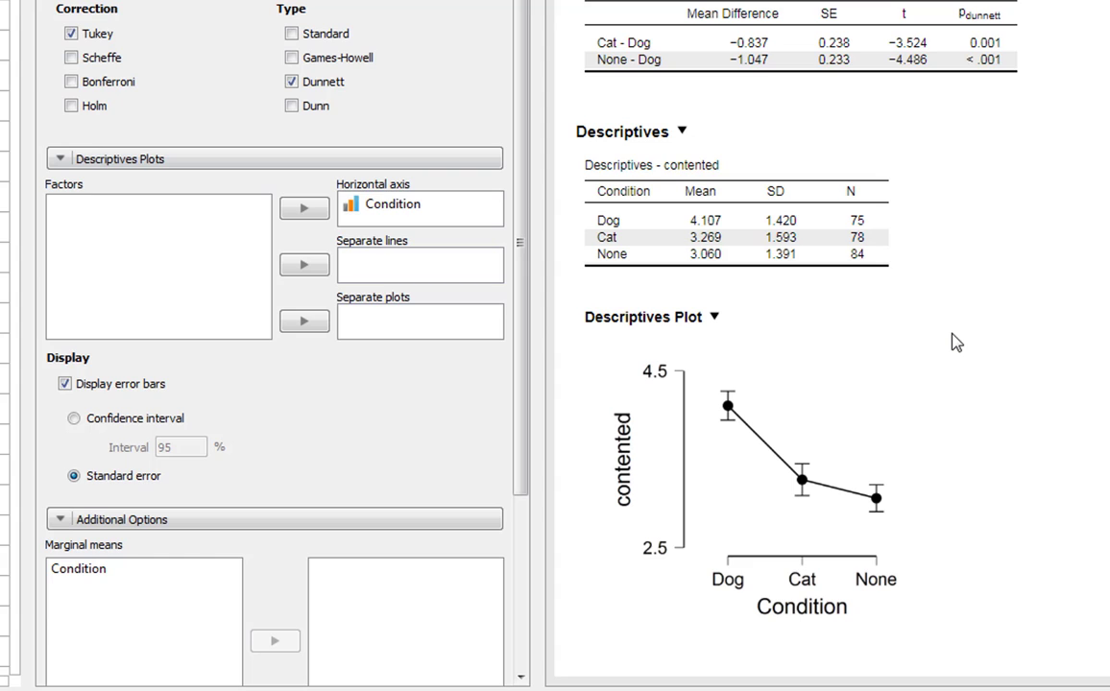
pyautogui.scroll(3, 895, 144)
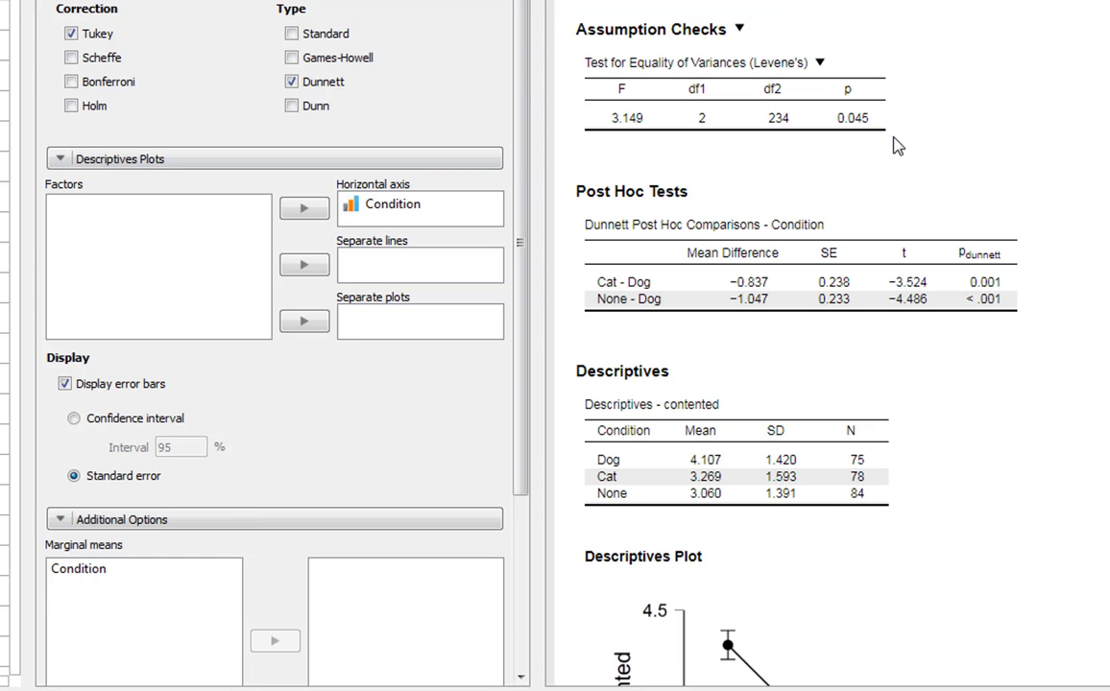